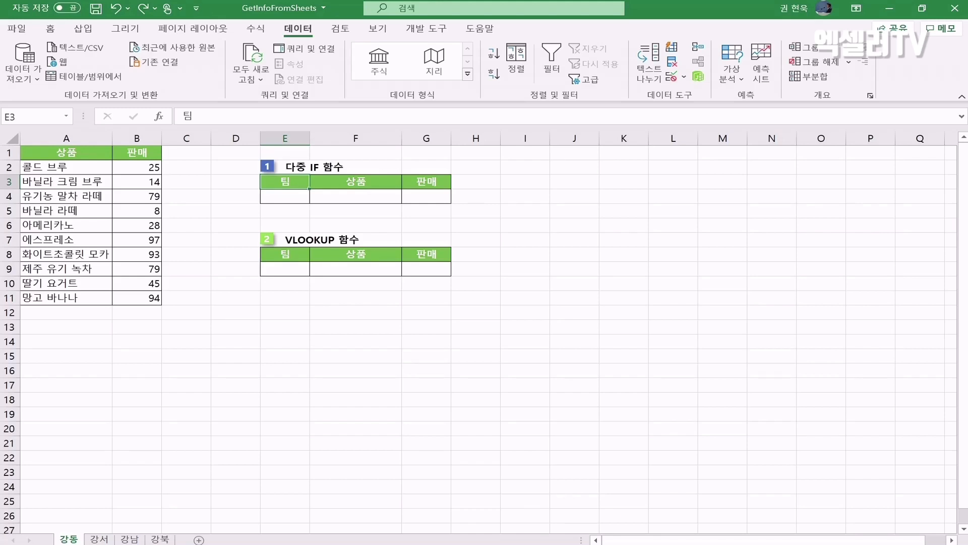
# Step: Look through the product sales tables on the 강서, 강남 and 강북 sheets and return to the 강동 sheet
pyautogui.click(100, 538)
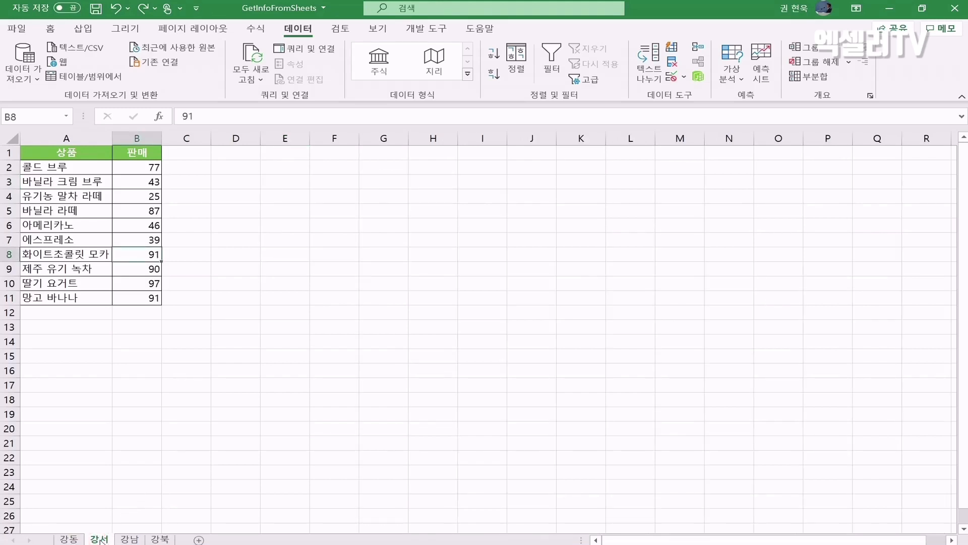
pyautogui.click(128, 539)
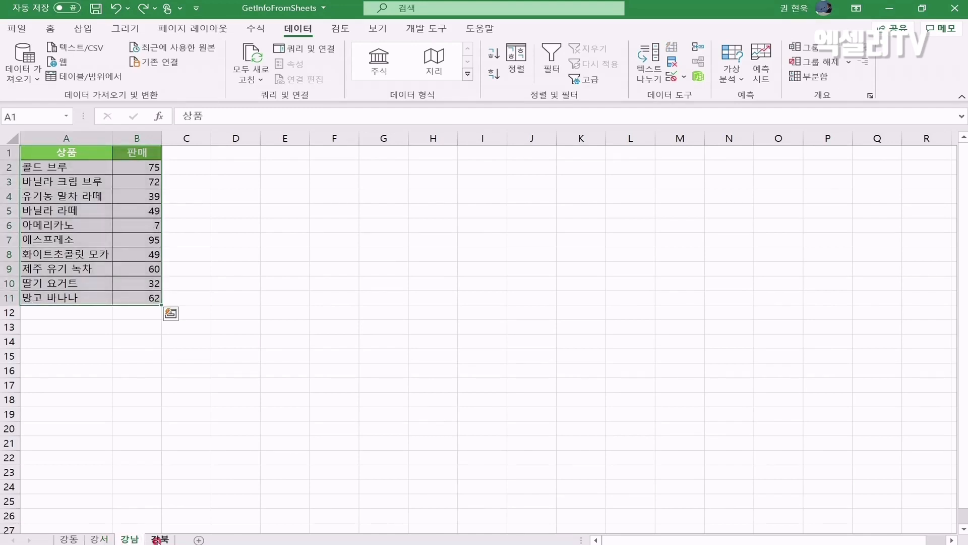
pyautogui.click(159, 539)
pyautogui.click(73, 539)
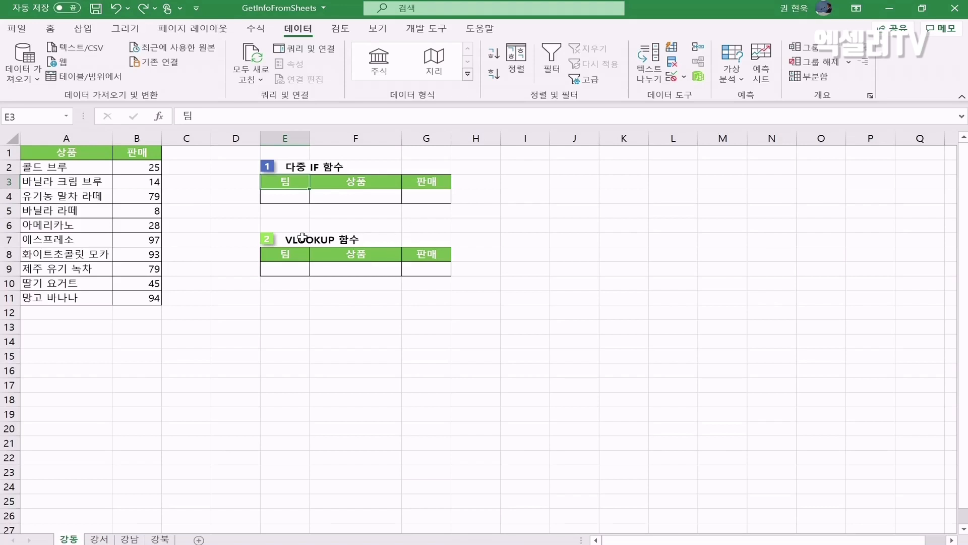
# Step: Define the name 강동 for the product sales table A1:B11 on the 강동 sheet
pyautogui.click(72, 152)
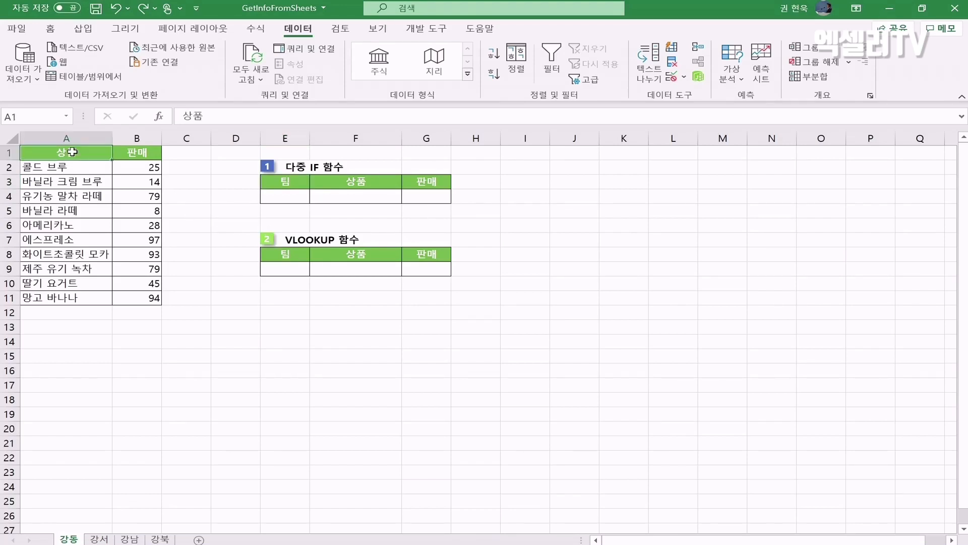
pyautogui.moveTo(73, 152); pyautogui.dragTo(138, 291)
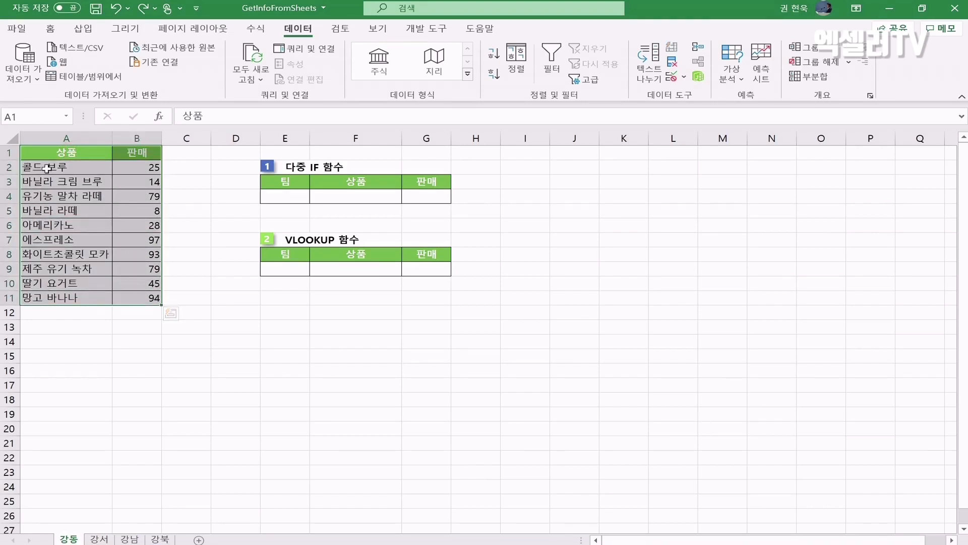
pyautogui.click(37, 116)
pyautogui.write('강동')
pyautogui.press('Return')
# Step: Define the name 강서 for the product sales table A1:B11 on the 강서 sheet
pyautogui.click(97, 537)
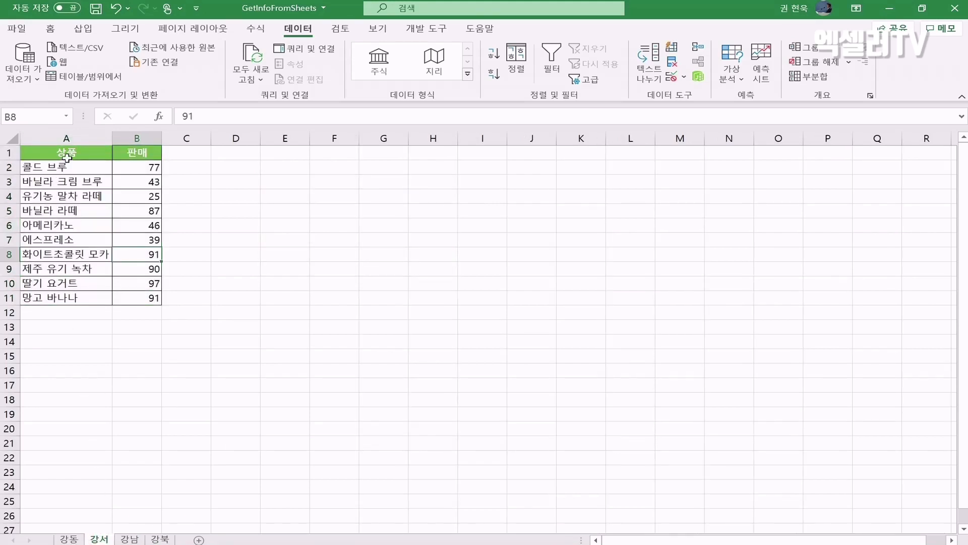
pyautogui.moveTo(67, 152); pyautogui.dragTo(156, 300)
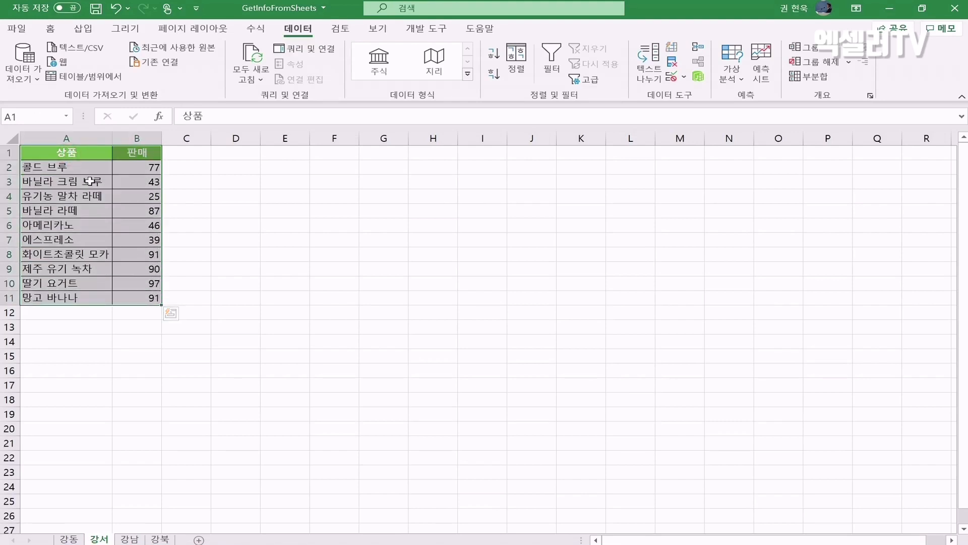
pyautogui.click(48, 118)
pyautogui.write('강서')
pyautogui.press('Return')
# Step: Define the name 강남 for the product sales table A1:B11 on the 강남 sheet
pyautogui.click(130, 539)
pyautogui.moveTo(90, 153); pyautogui.dragTo(137, 301)
pyautogui.click(31, 115)
pyautogui.write('강남')
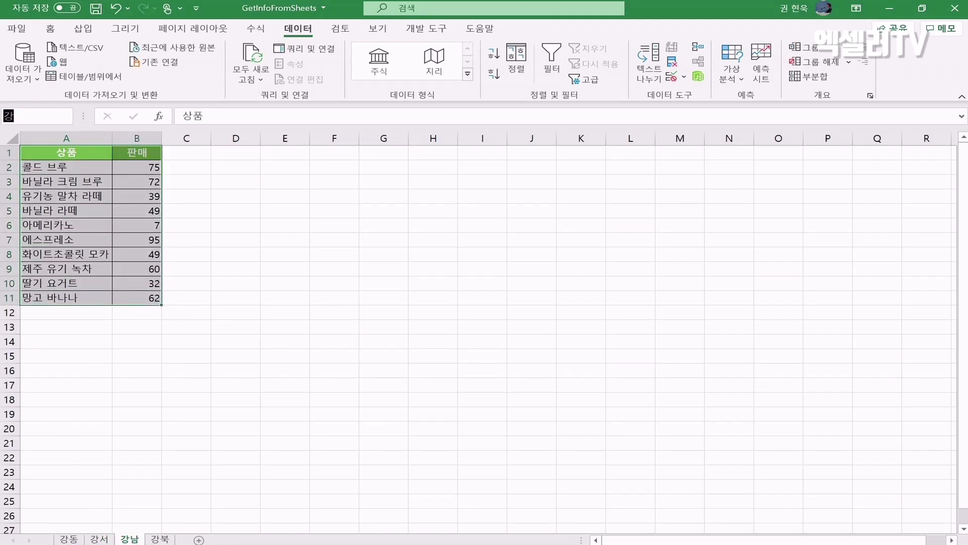
pyautogui.press('Return')
# Step: Define the name 강북 for the product sales table A1:B11 on the 강북 sheet
pyautogui.click(154, 533)
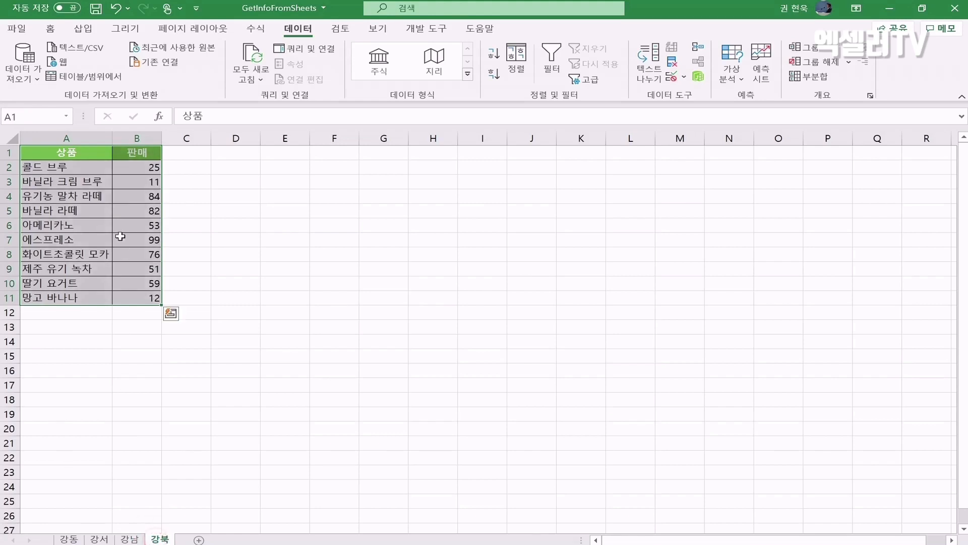
pyautogui.moveTo(78, 154); pyautogui.dragTo(137, 300)
pyautogui.click(46, 120)
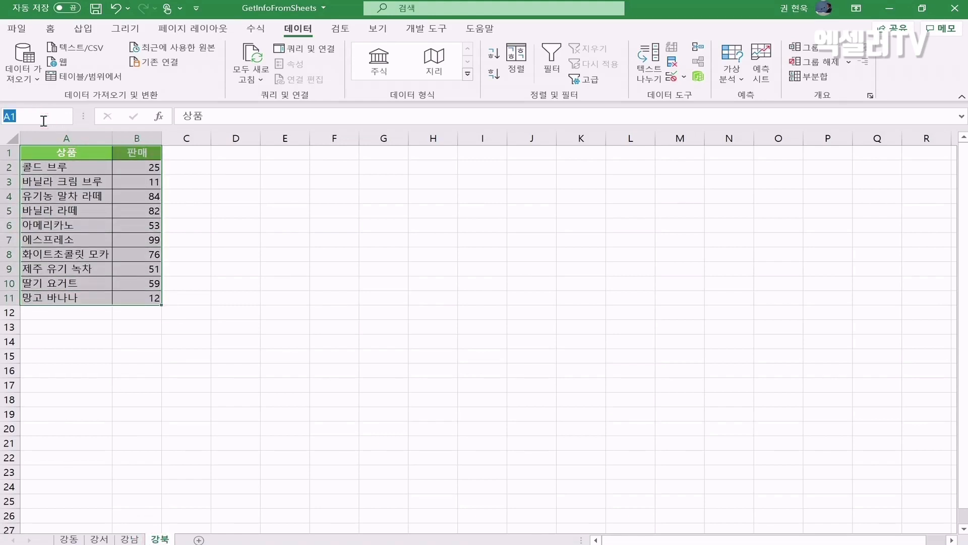
pyautogui.write('강북')
# Step: Check the defined names and the ranges they refer to in the Name Manager
pyautogui.click(262, 27)
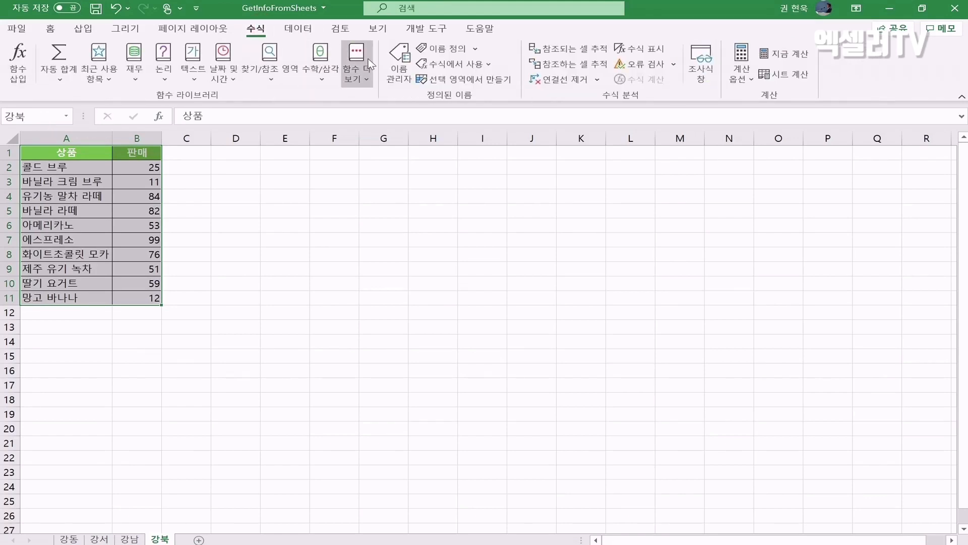
pyautogui.click(398, 65)
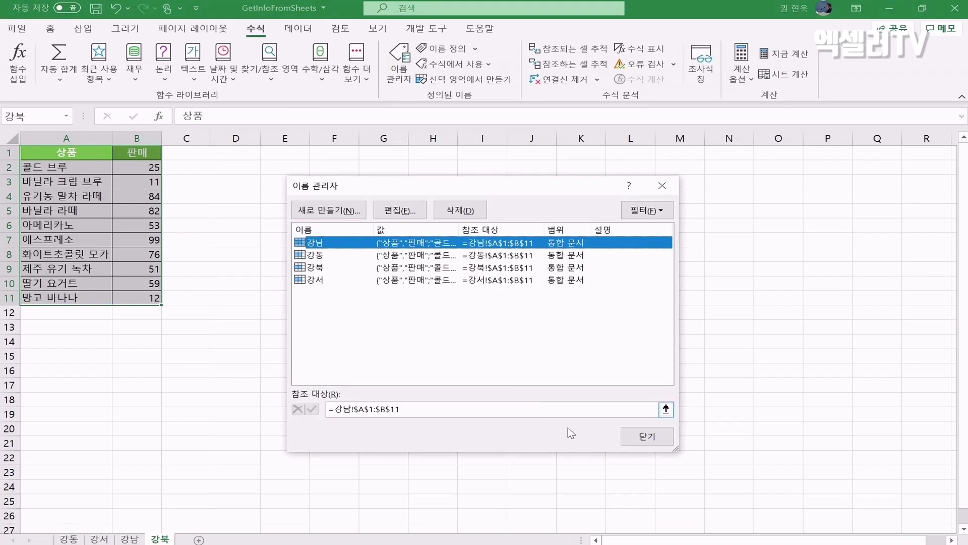
pyautogui.click(637, 436)
# Step: On the 강동 sheet, add a list validation to team cell E4 with source 강동,강서,강남,강북 and choose 강동 in it
pyautogui.click(67, 539)
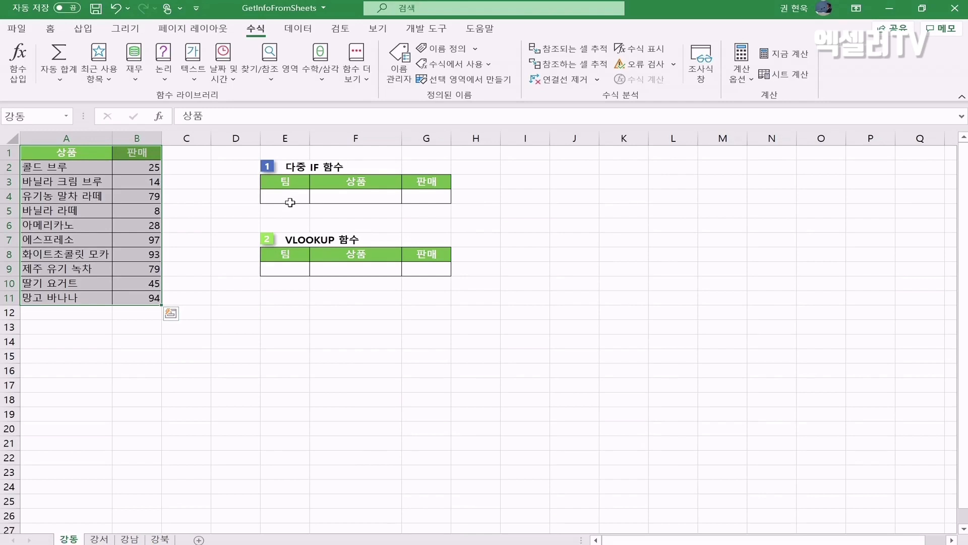
pyautogui.click(291, 198)
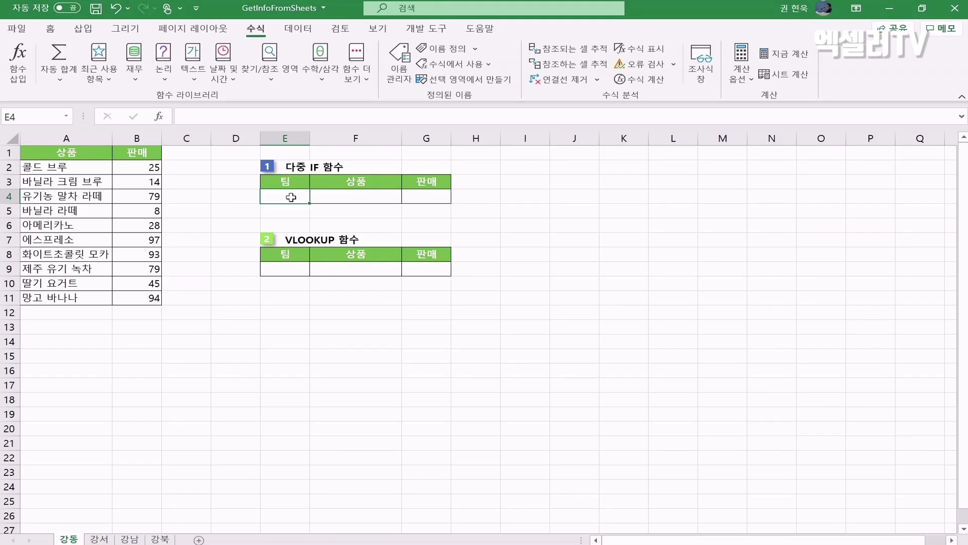
pyautogui.click(298, 29)
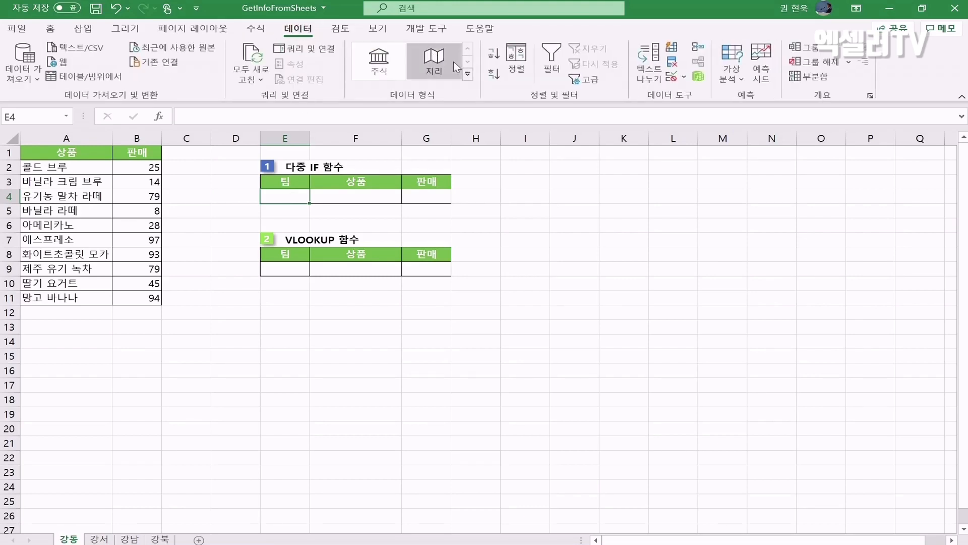
pyautogui.click(670, 77)
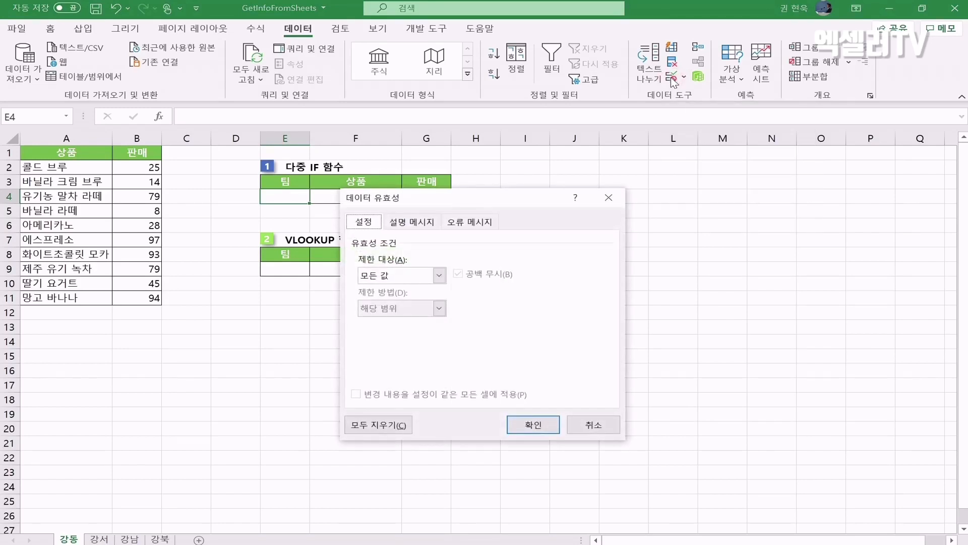
pyautogui.click(440, 276)
pyautogui.click(396, 323)
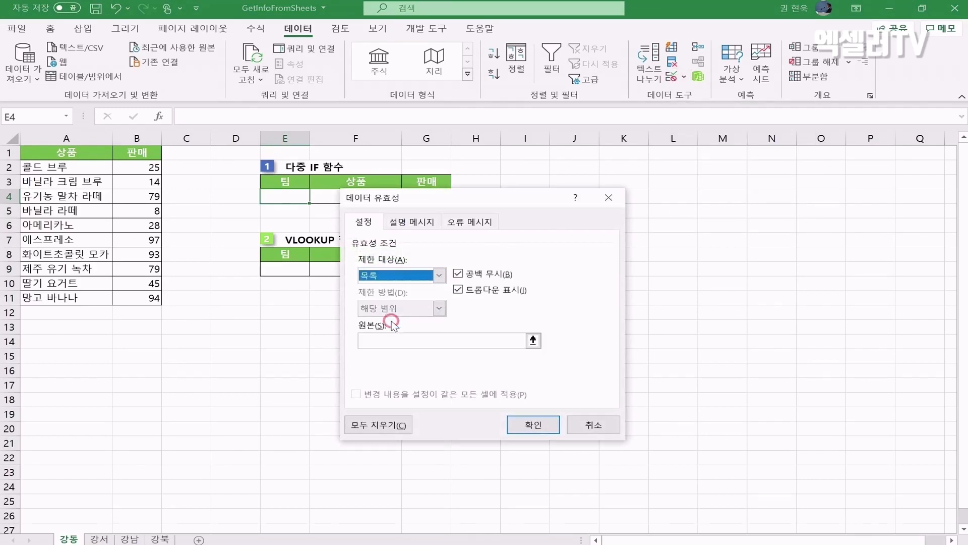
pyautogui.click(428, 345)
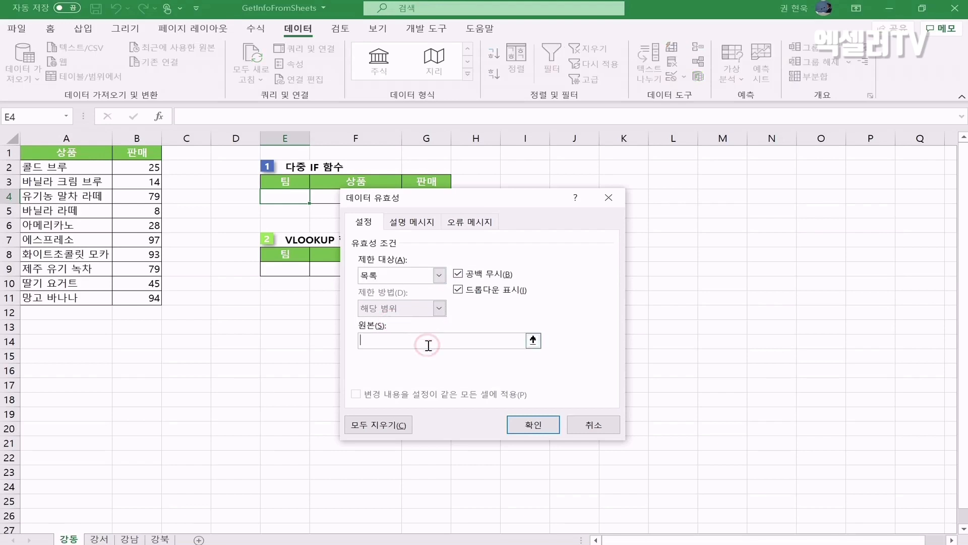
pyautogui.write('강동,강서,강남,강북')
pyautogui.click(534, 424)
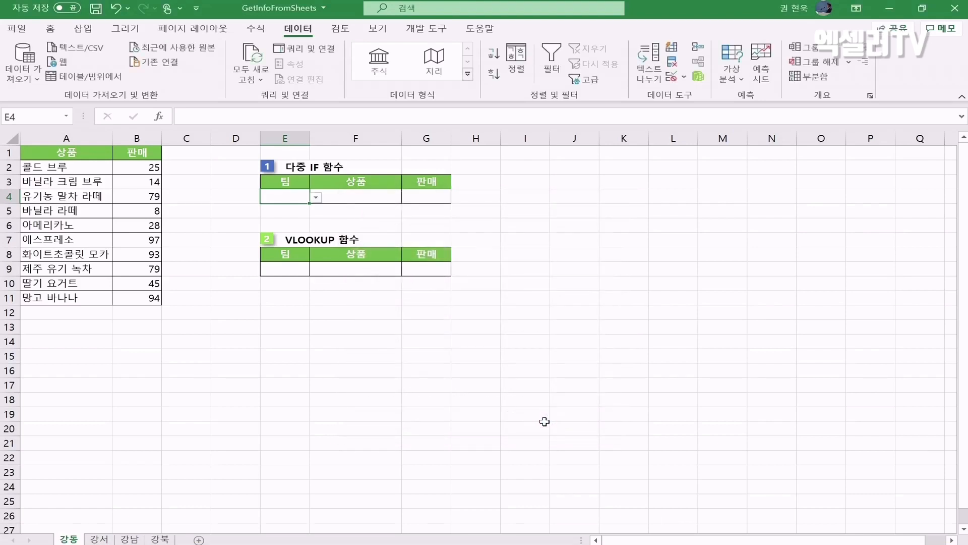
pyautogui.click(316, 197)
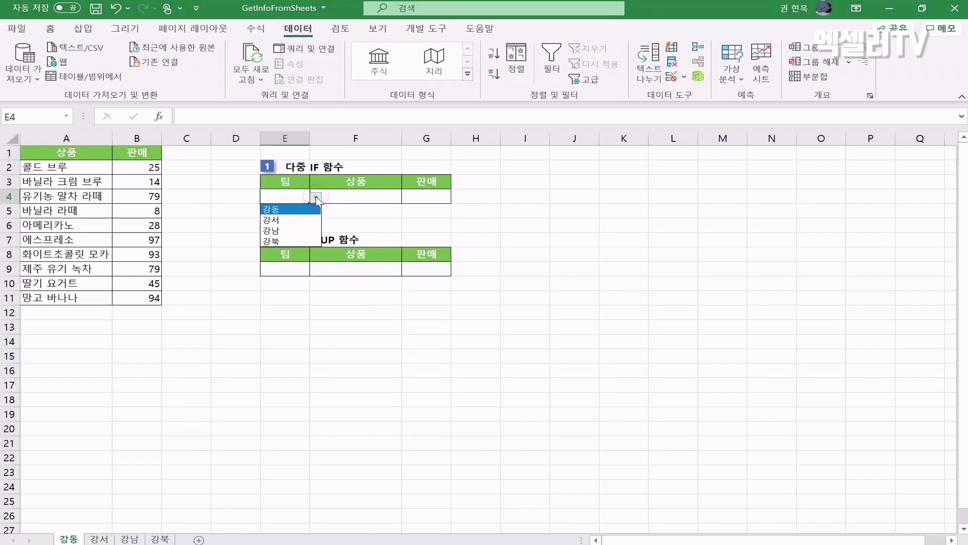
pyautogui.click(281, 210)
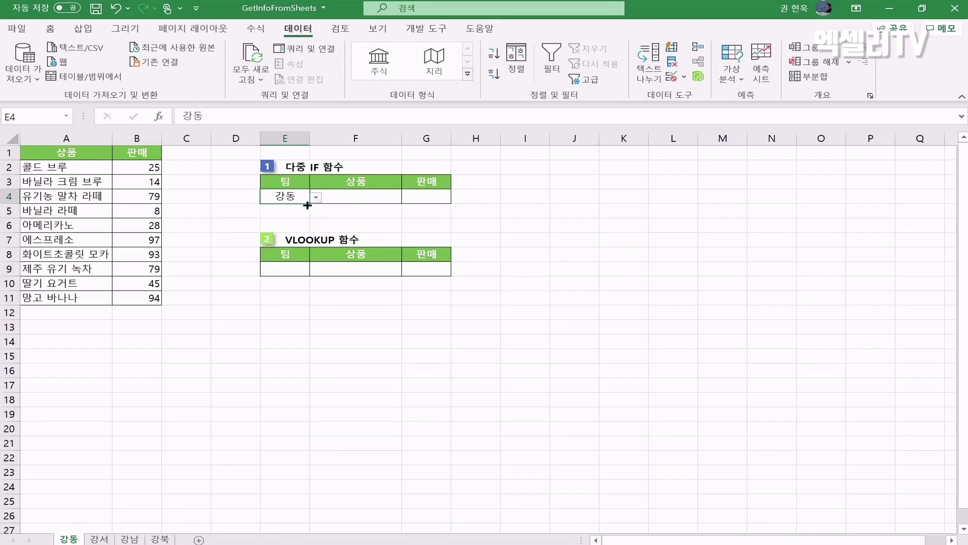
# Step: Add a list validation to product cell F4 with source =$A$2:$A$11 and choose 바닐라 크림 브루 in it
pyautogui.click(346, 198)
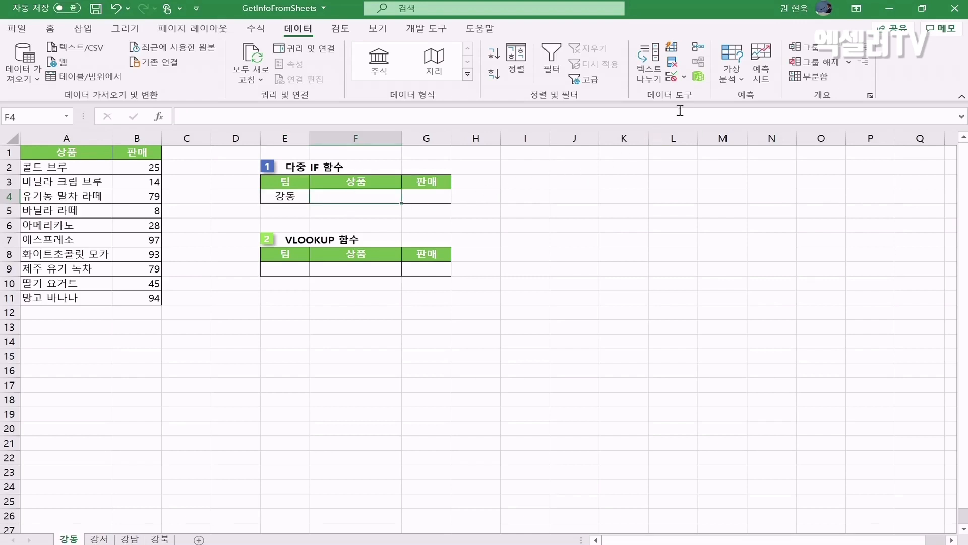
pyautogui.click(671, 76)
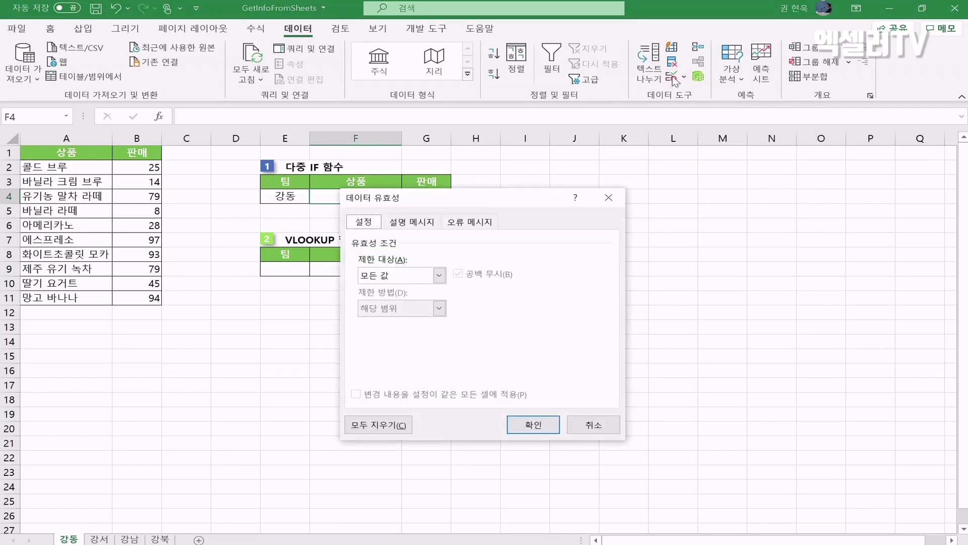
pyautogui.click(439, 276)
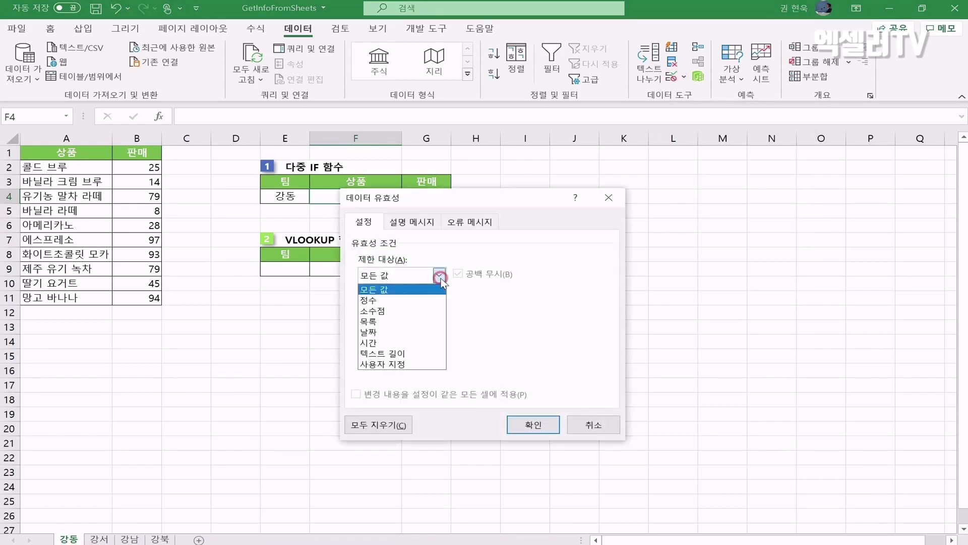
pyautogui.click(393, 322)
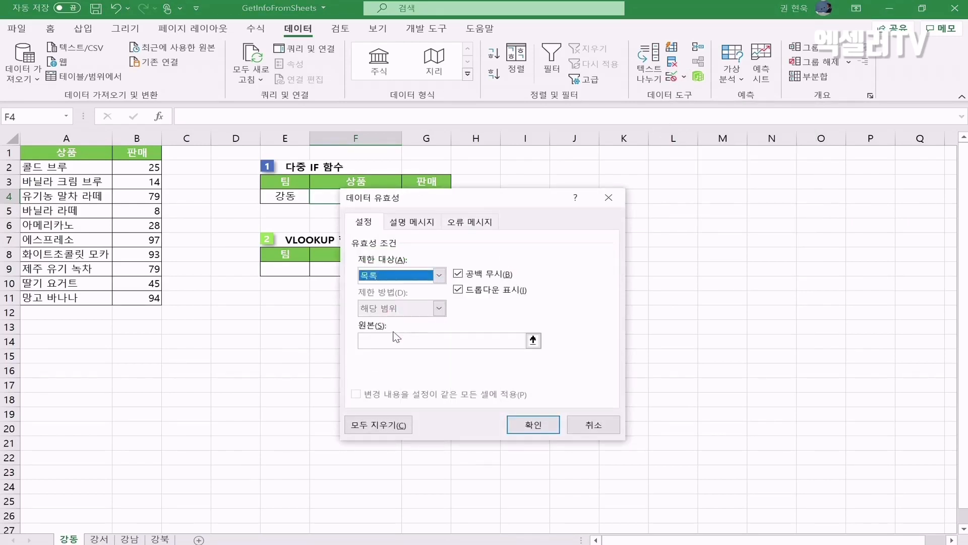
pyautogui.click(386, 340)
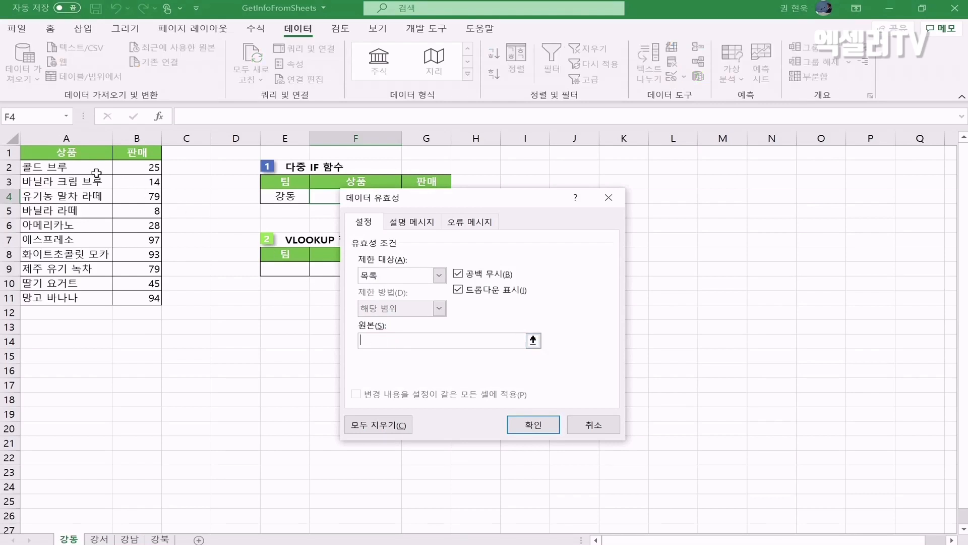
pyautogui.moveTo(97, 173); pyautogui.dragTo(76, 297)
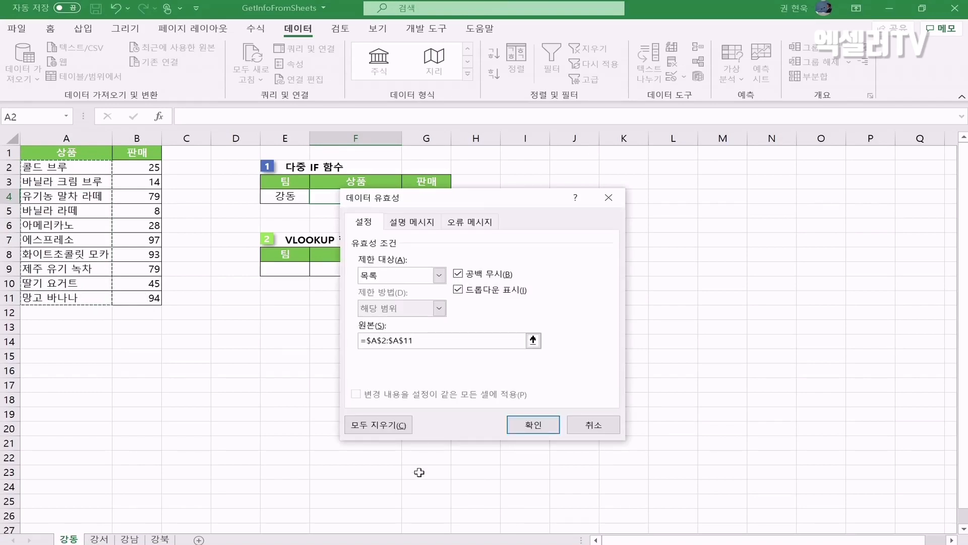
pyautogui.click(513, 429)
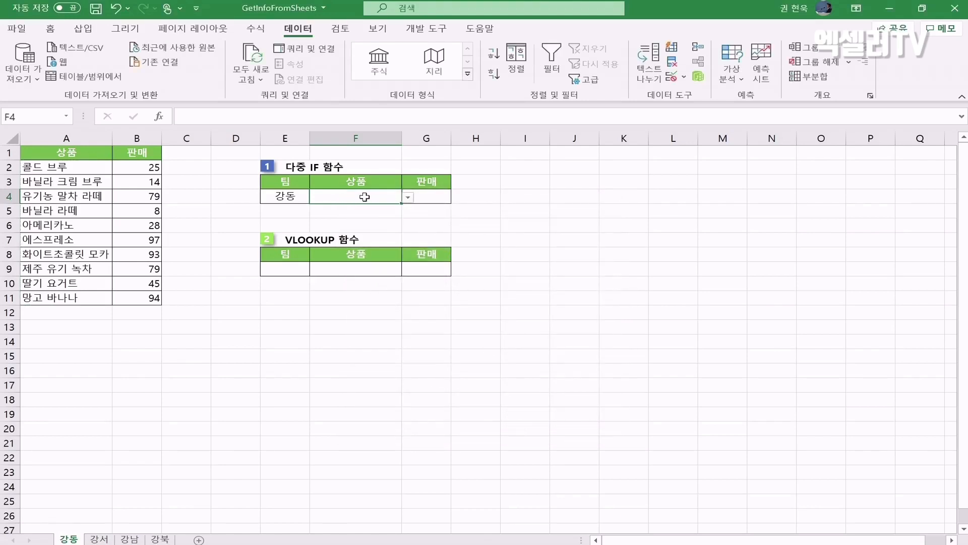
pyautogui.click(407, 198)
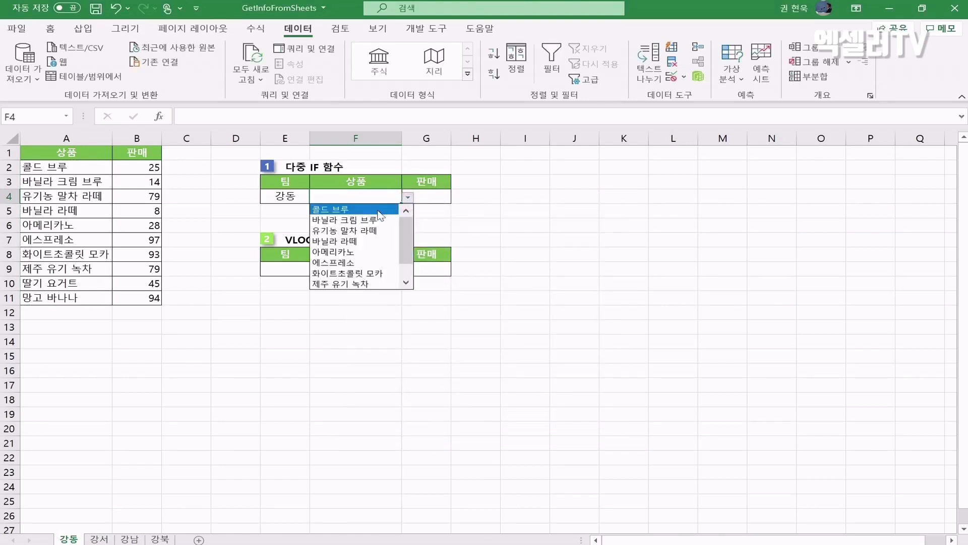
pyautogui.click(372, 221)
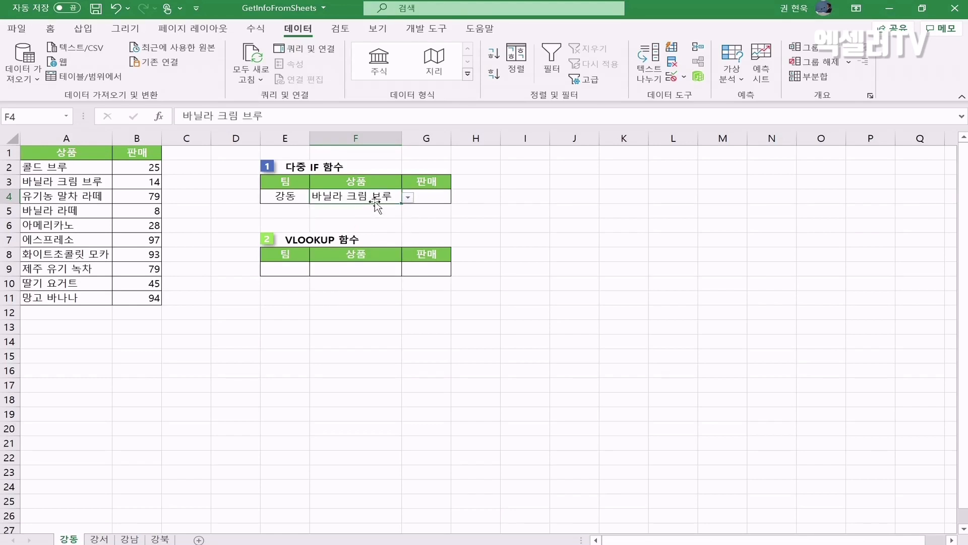
# Step: Start an IF formula in sales cell G4 of the first lookup table with the logical test E4="강동"
pyautogui.click(433, 198)
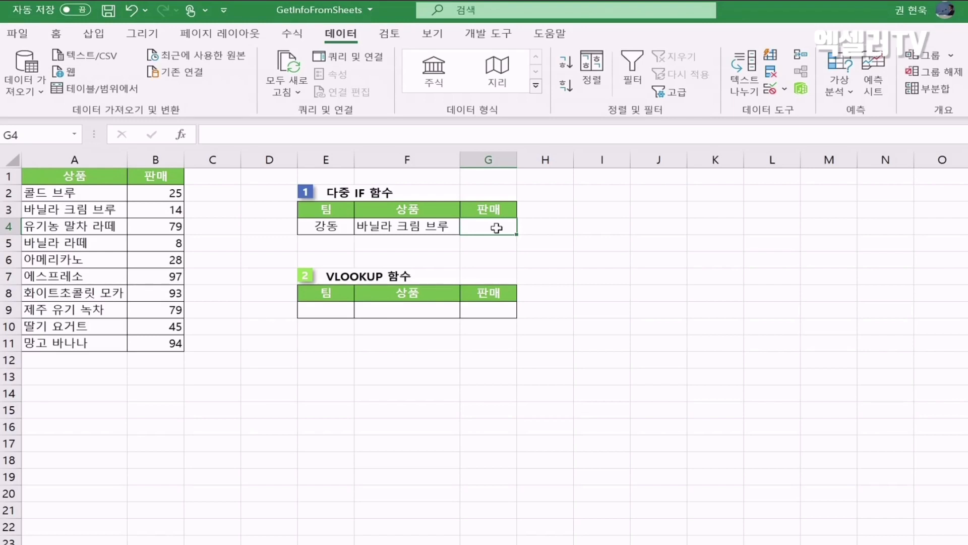
pyautogui.write('=if')
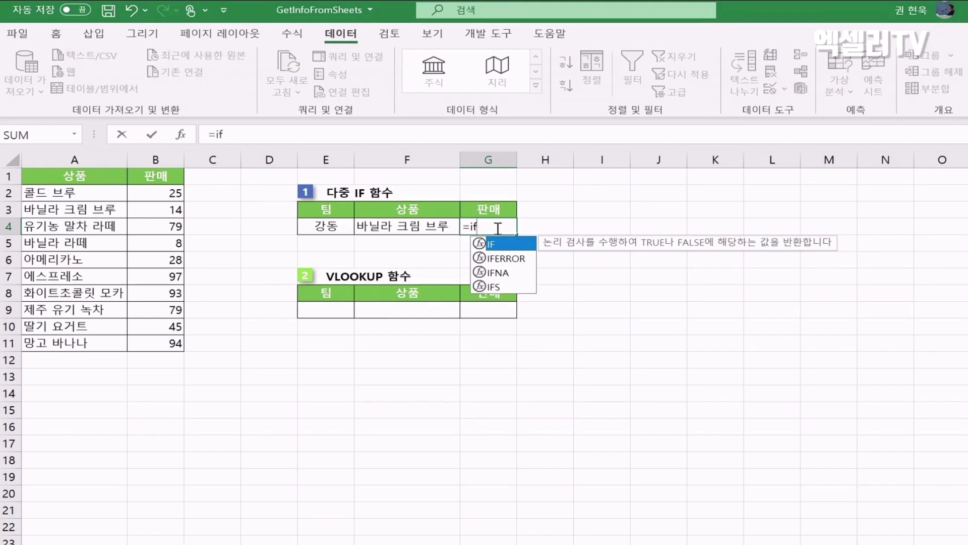
pyautogui.write('(')
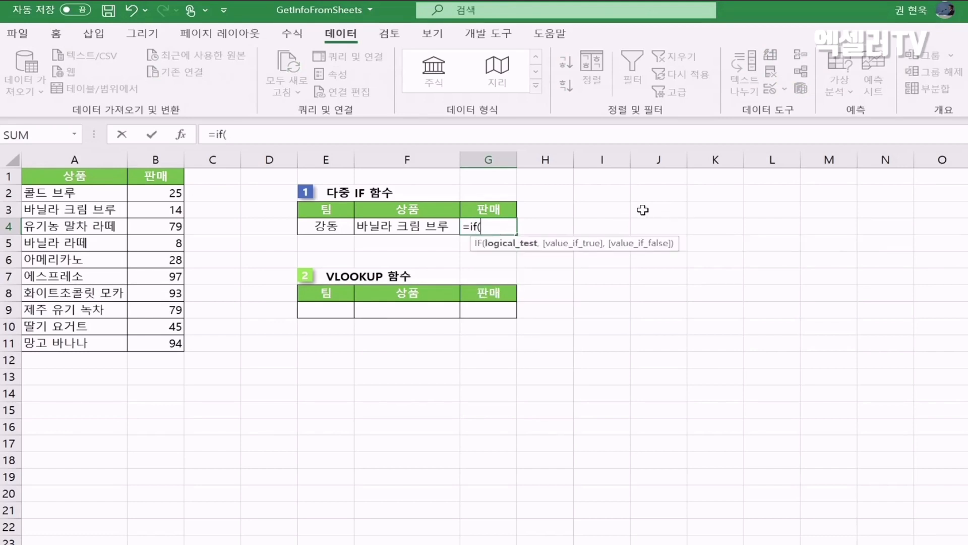
pyautogui.click(336, 226)
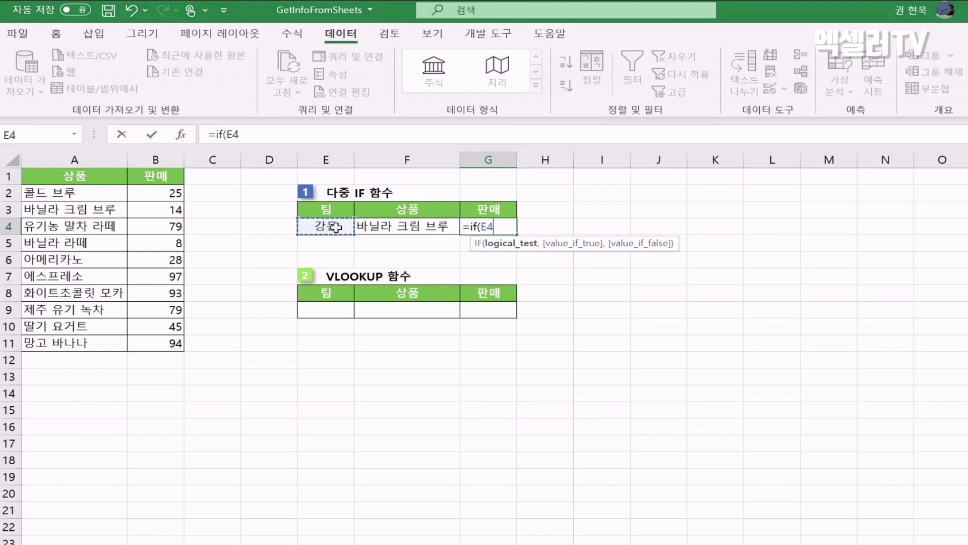
pyautogui.write('="강동')
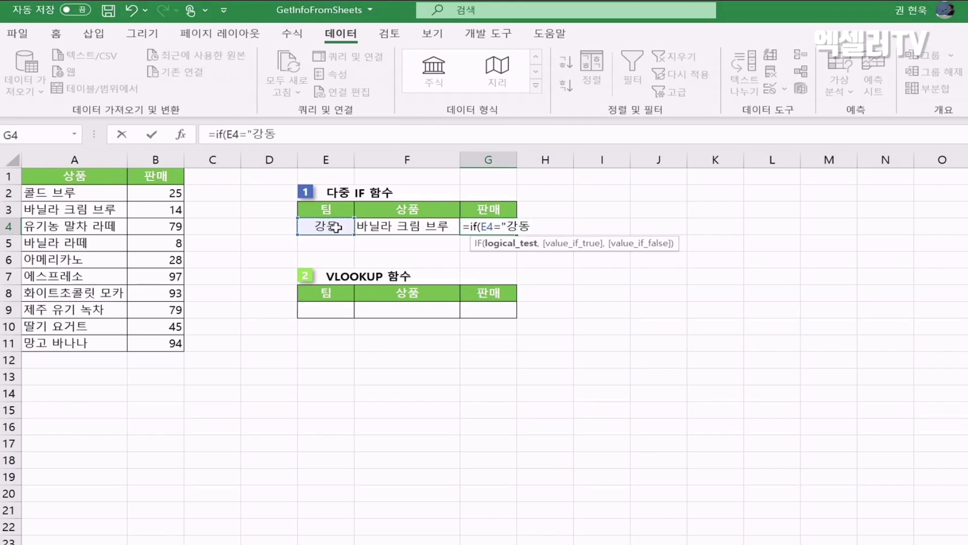
pyautogui.write('",')
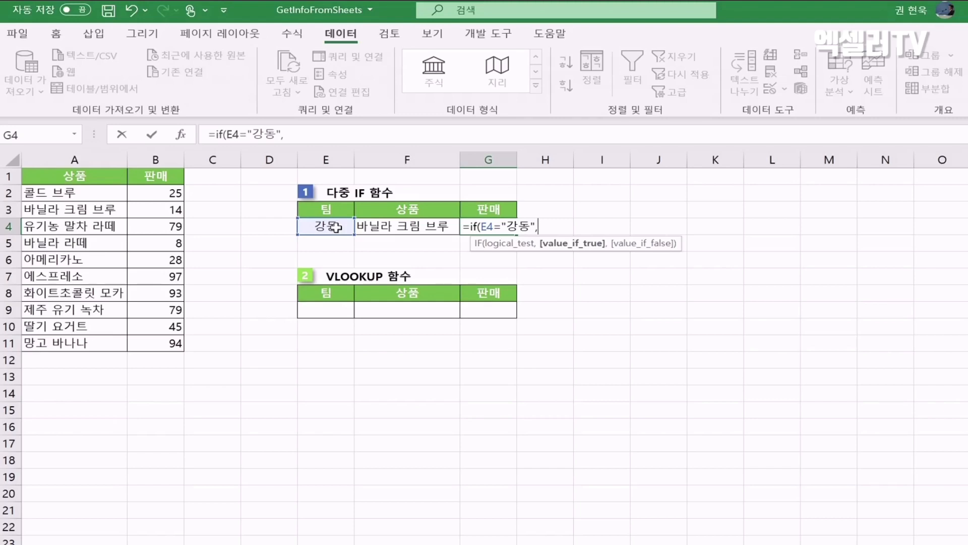
# Step: Enter vlookup(F4,A2:B11,2,false) as the value returned when the 강동 test is true
pyautogui.write('vlookup')
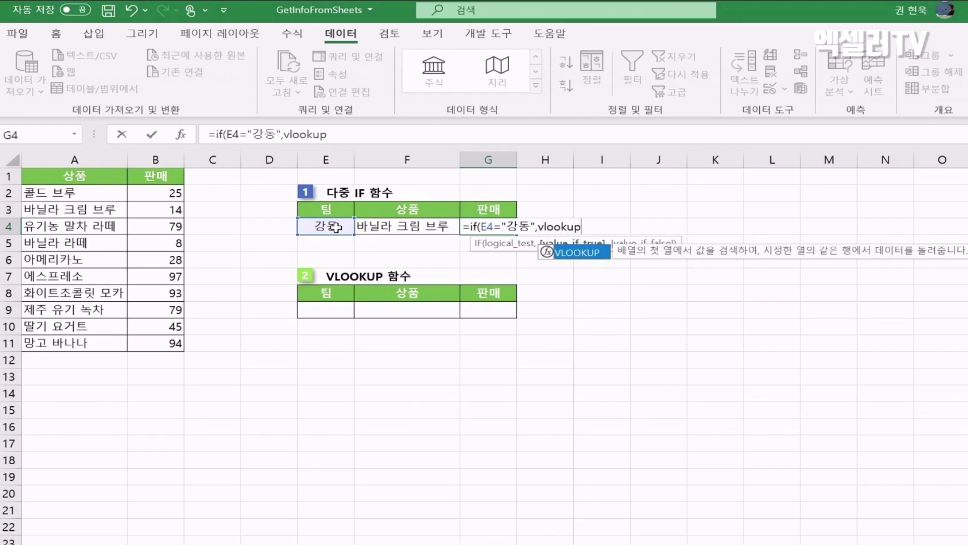
pyautogui.write('(')
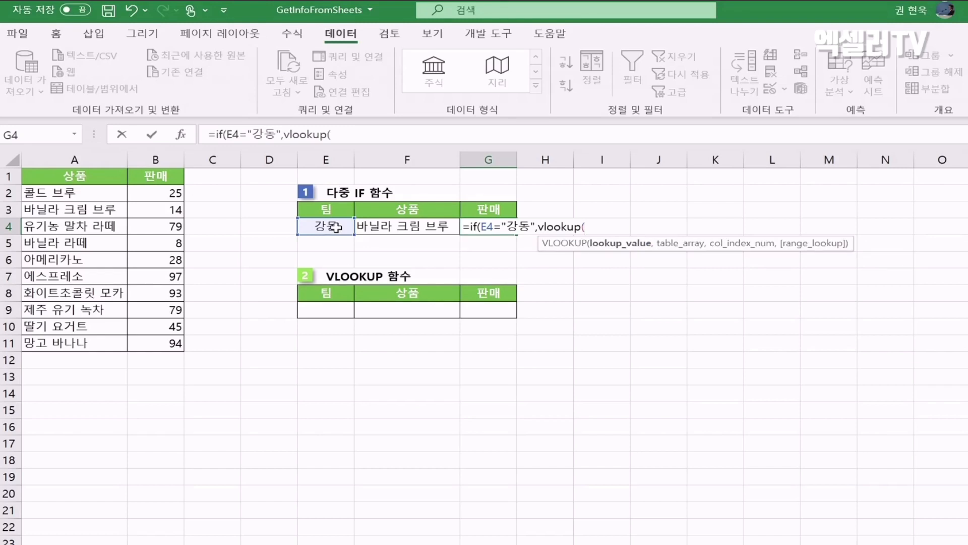
pyautogui.click(386, 228)
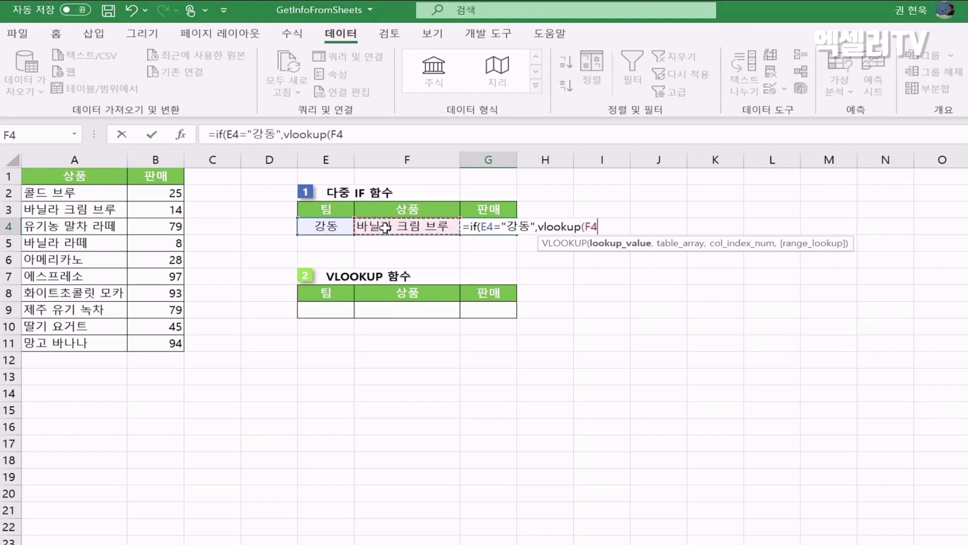
pyautogui.write(',')
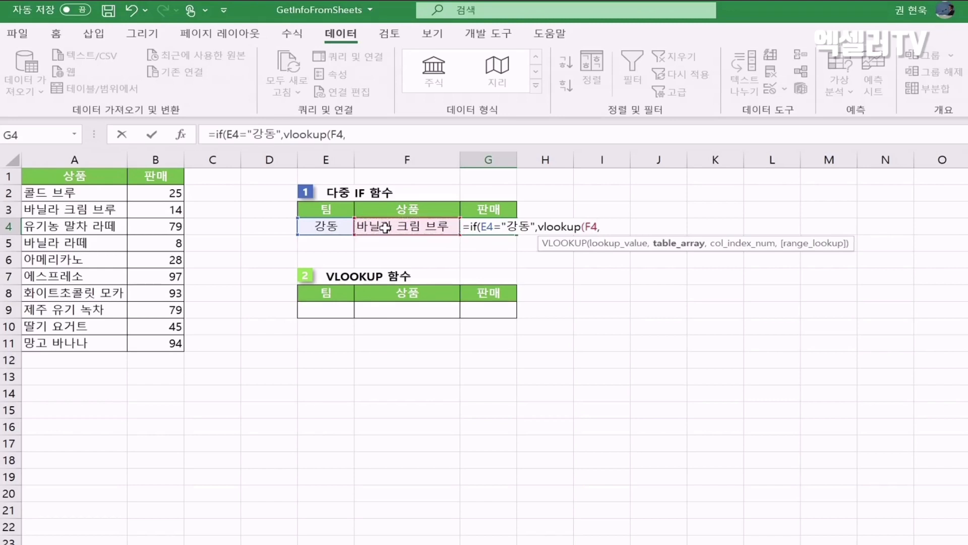
pyautogui.moveTo(125, 191); pyautogui.dragTo(165, 335)
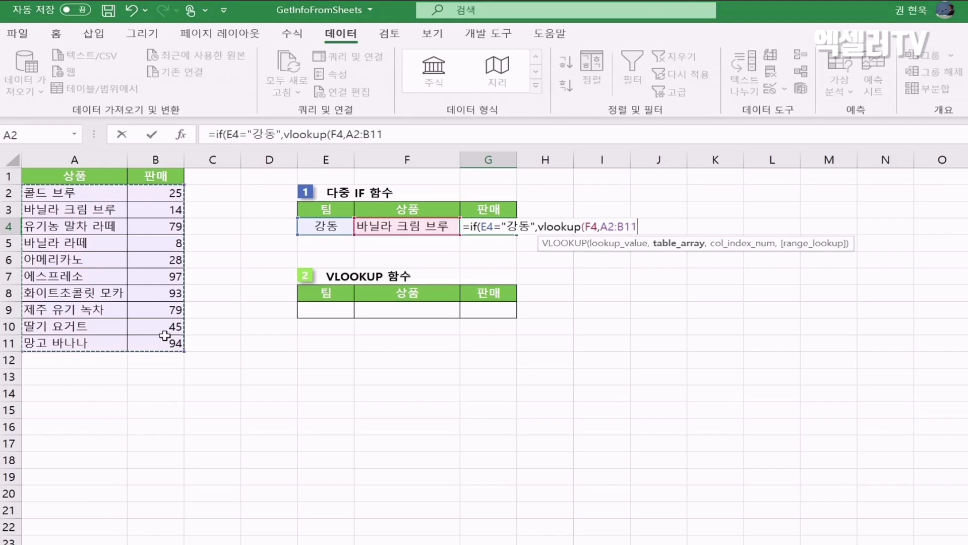
pyautogui.write(',')
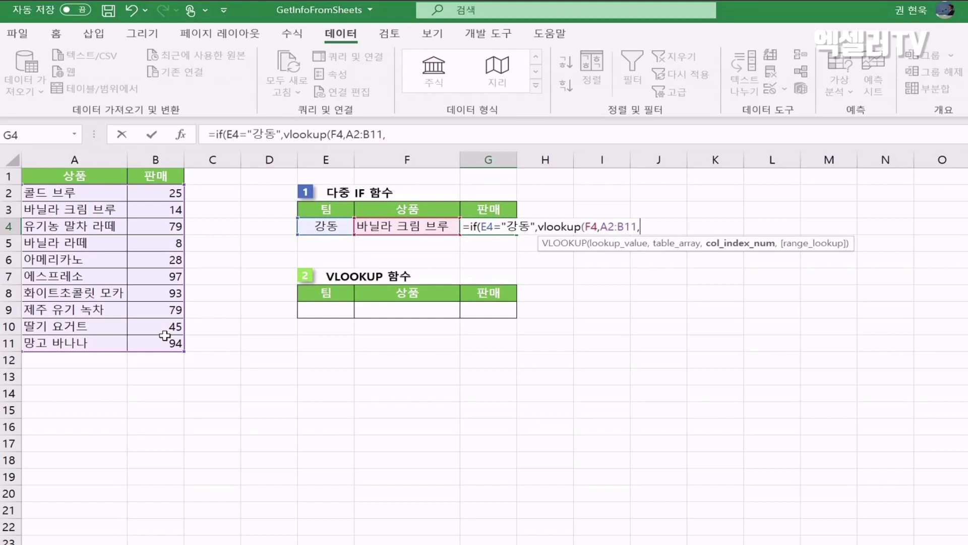
pyautogui.write('2,')
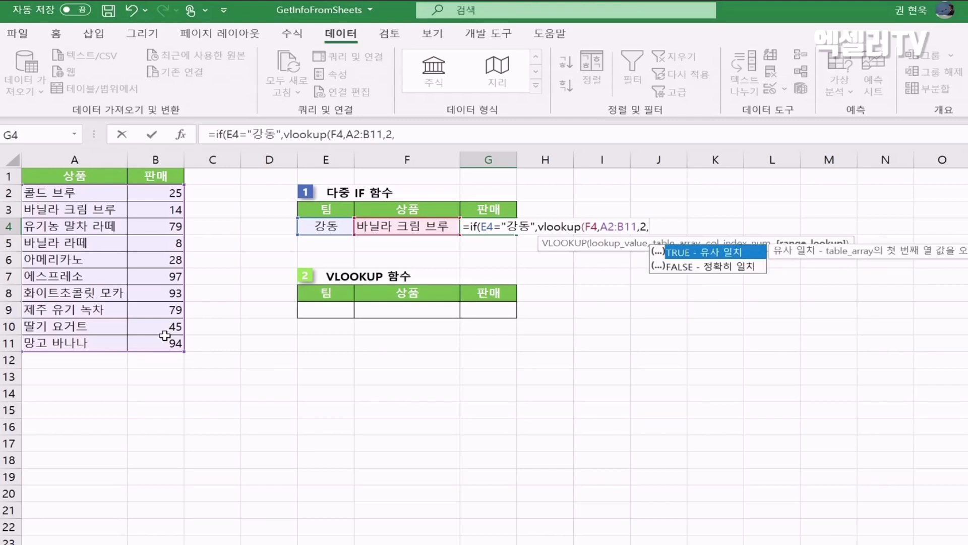
pyautogui.write('false)')
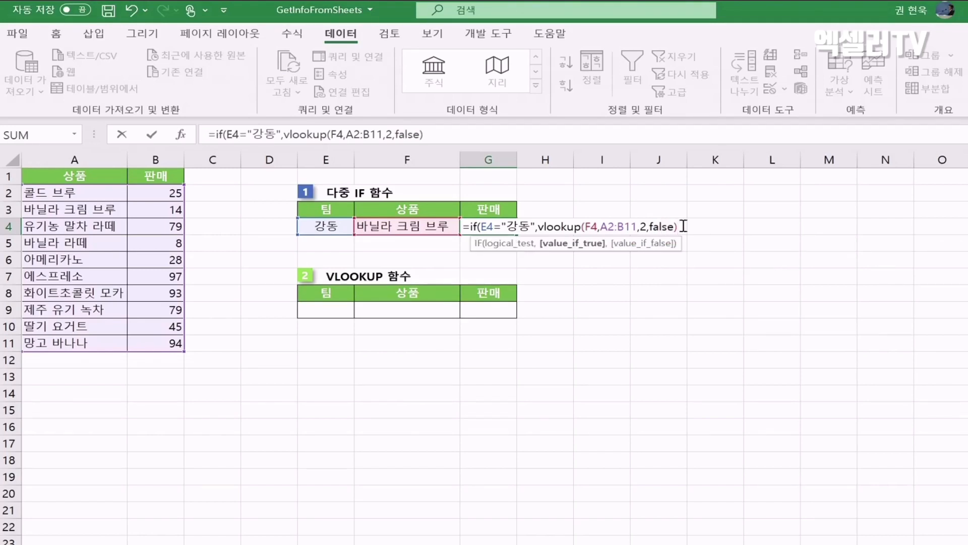
pyautogui.write(',')
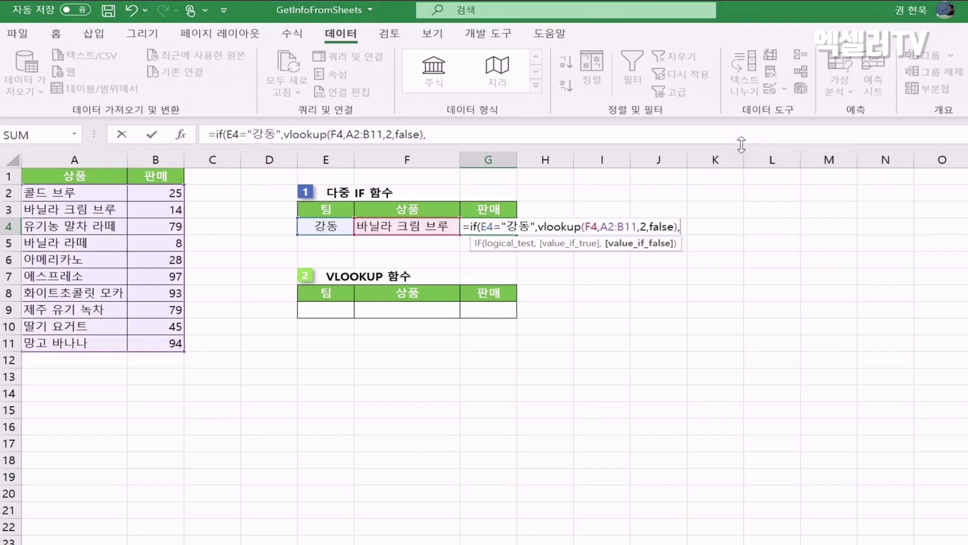
# Step: Make the formula bar taller and start a nested IF on a new formula line with the test E4="강서"
pyautogui.moveTo(741, 145); pyautogui.dragTo(738, 195)
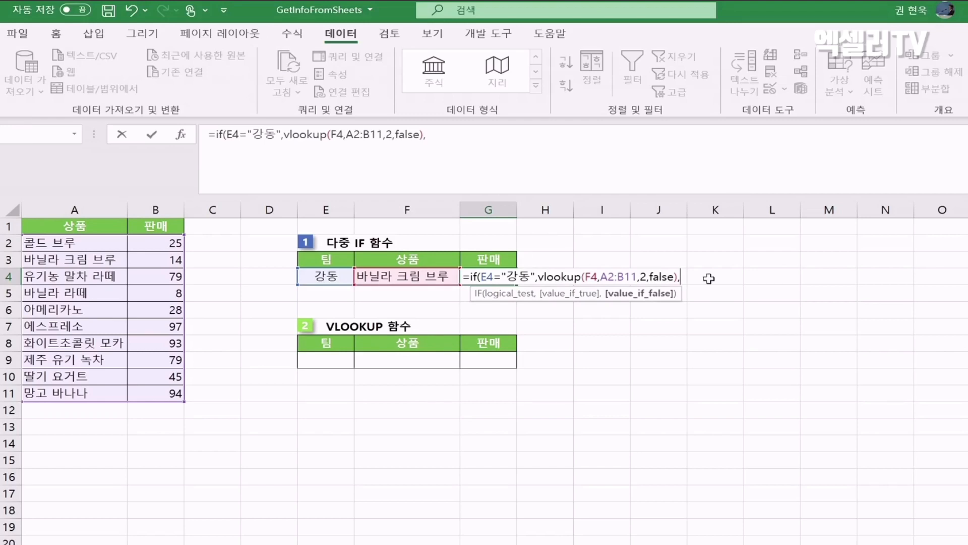
pyautogui.hotkey('alt', 'Return')
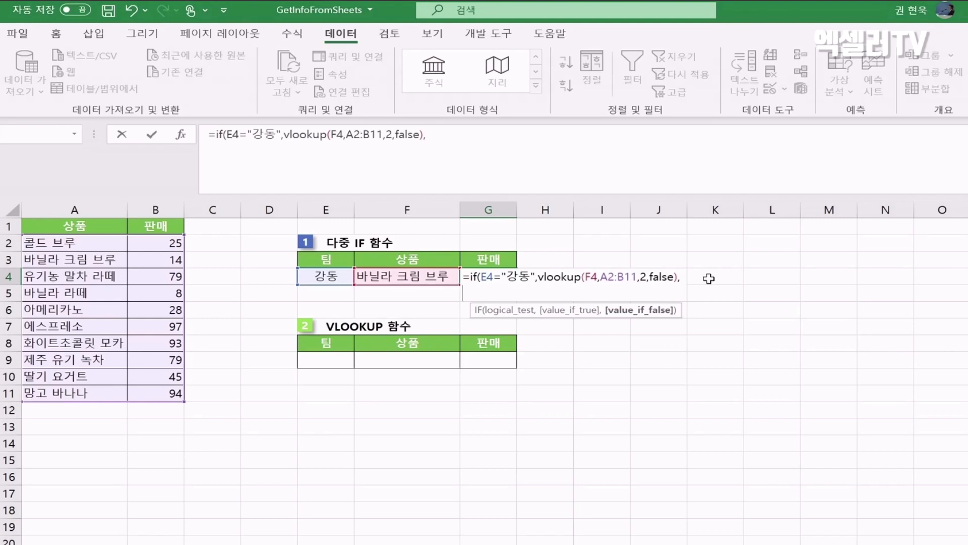
pyautogui.hotkey('alt', 'Return')
pyautogui.write('if')
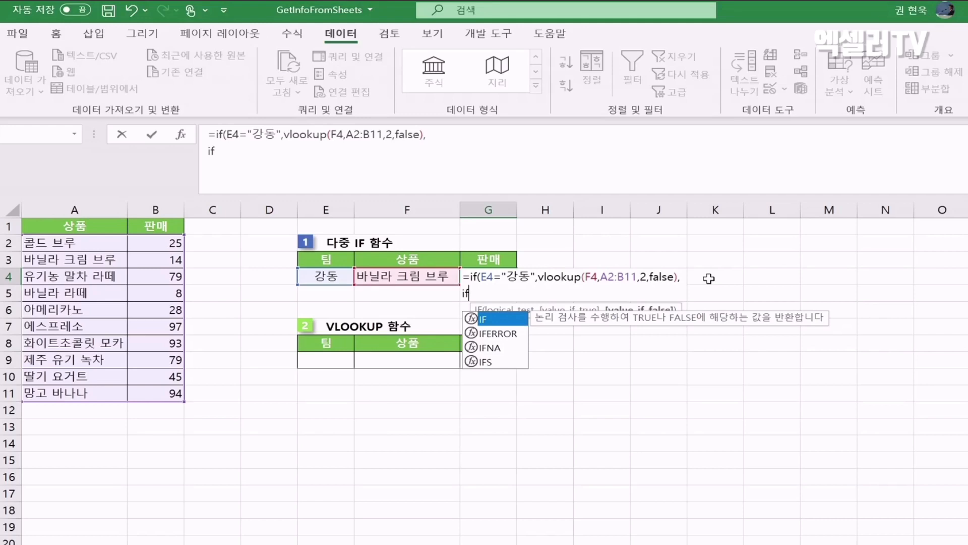
pyautogui.write('(')
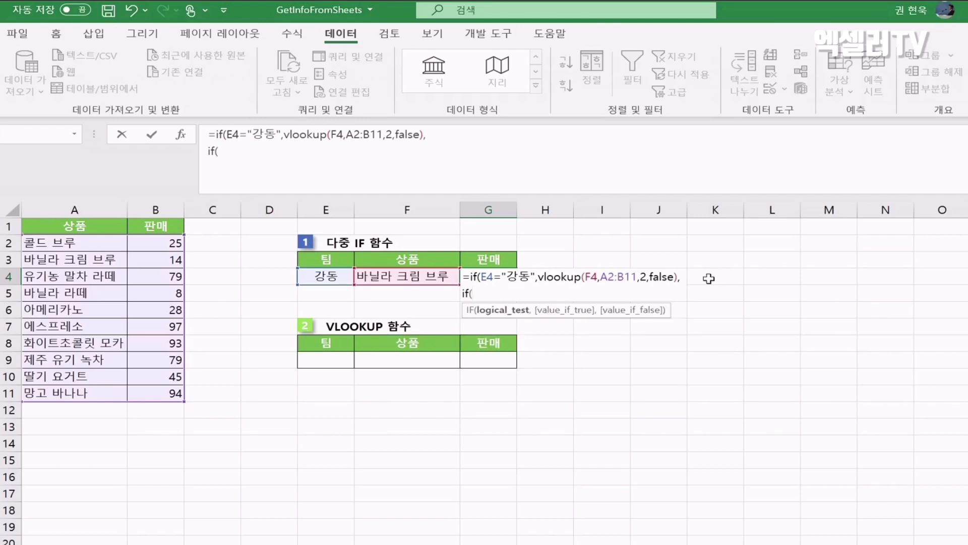
pyautogui.click(325, 281)
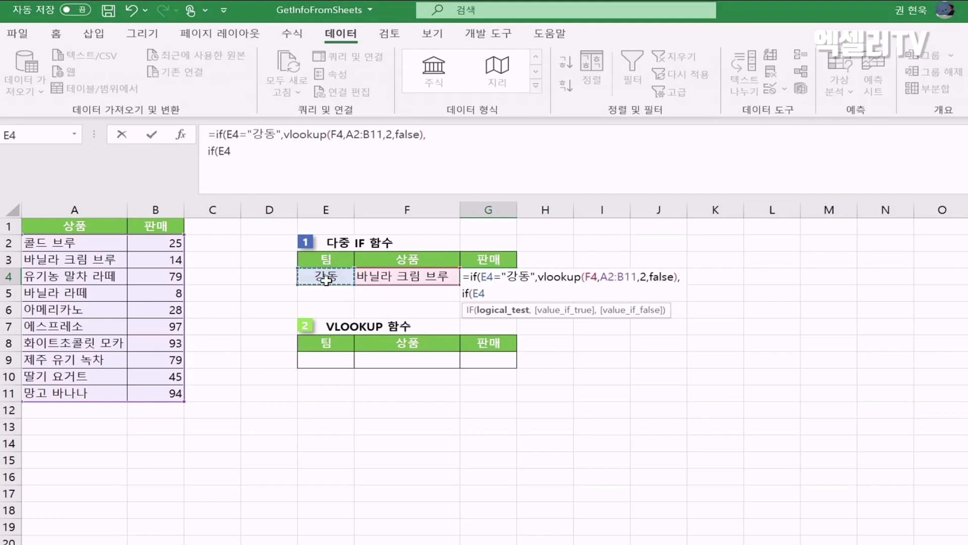
pyautogui.write('= "강서')
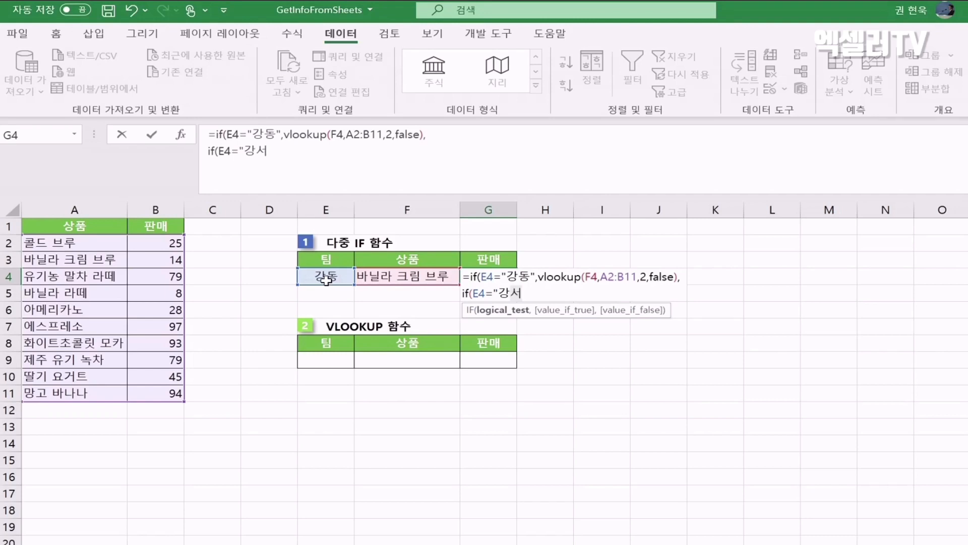
pyautogui.write('",')
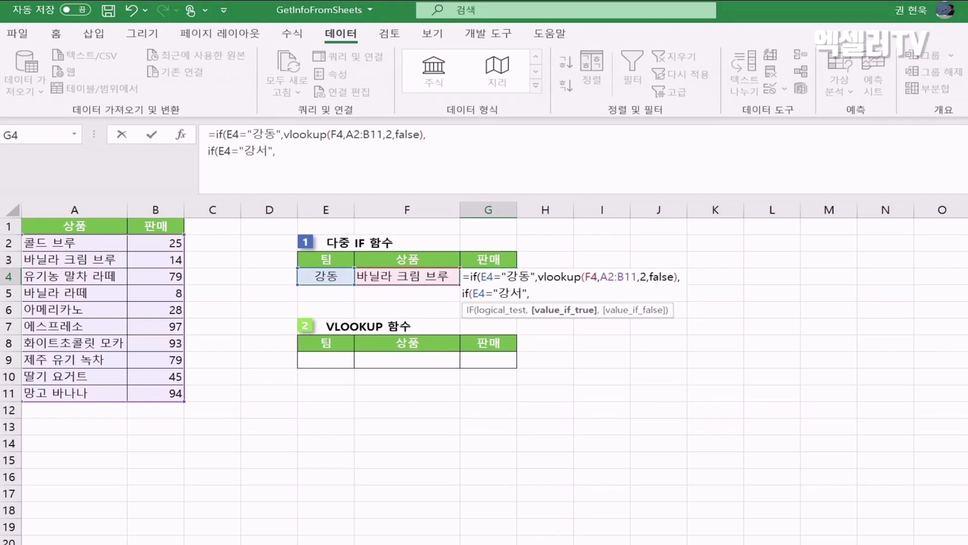
# Step: Enter vlookup(강동!F4,강서!A2:B11,2,false) as the value returned when the 강서 test is true
pyautogui.write('vlookup(')
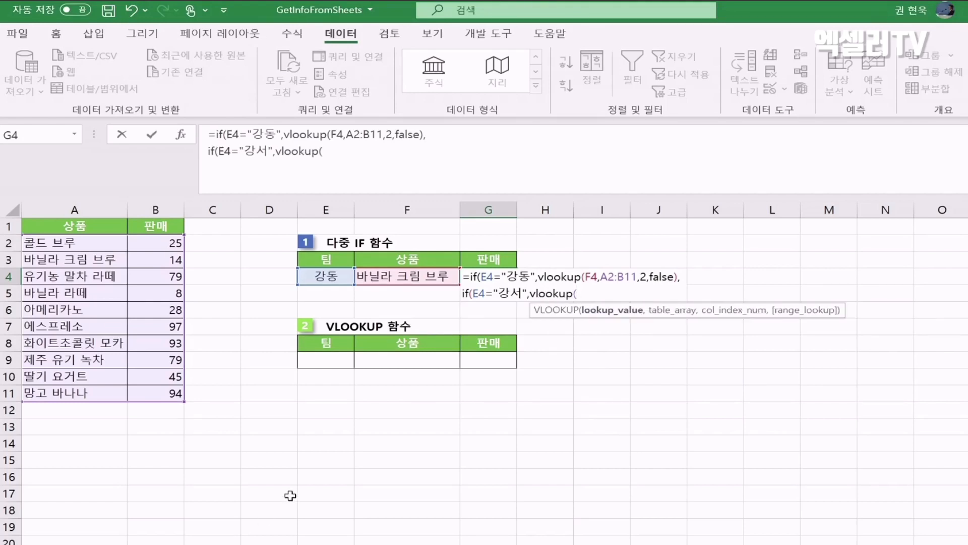
pyautogui.click(397, 276)
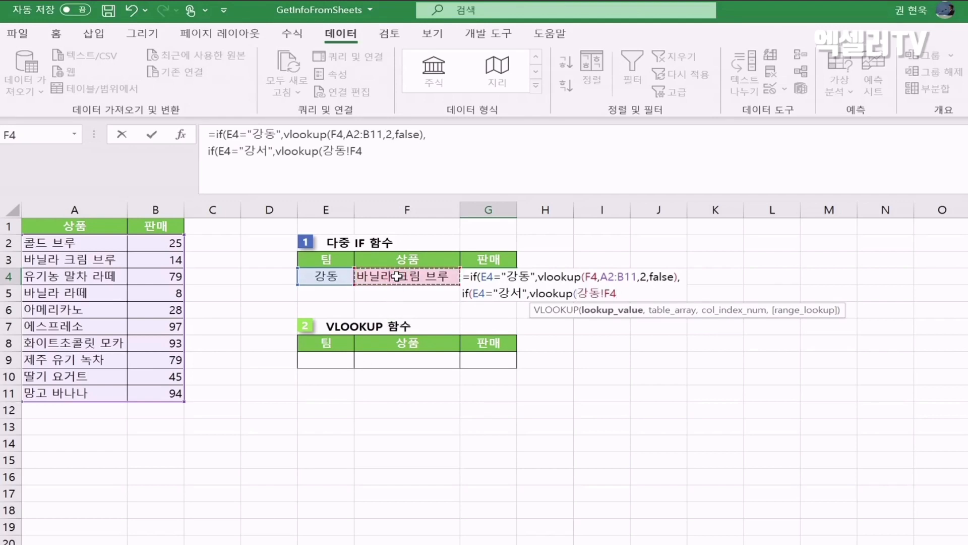
pyautogui.write(',')
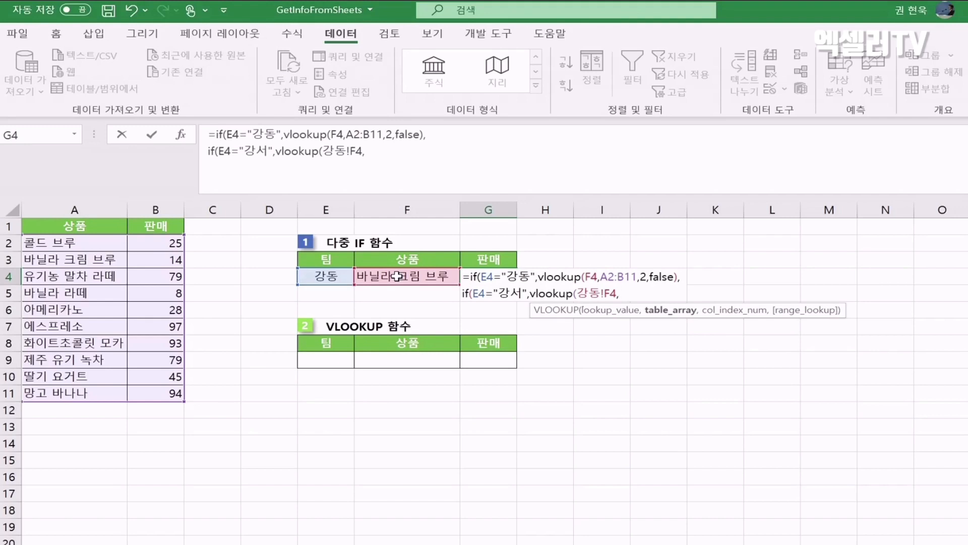
pyautogui.hotkey('ctrl', 'pagedown')
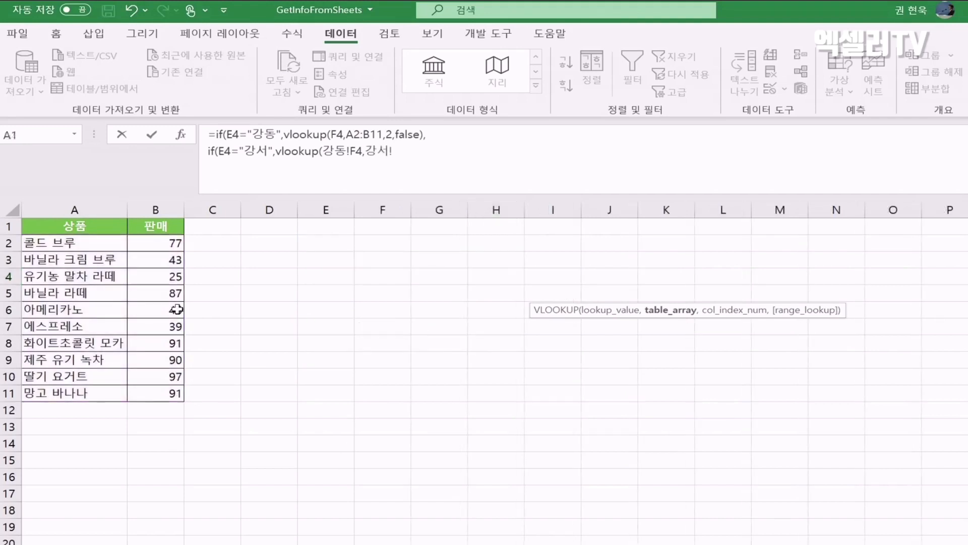
pyautogui.click(90, 243)
pyautogui.moveTo(90, 244); pyautogui.dragTo(161, 390)
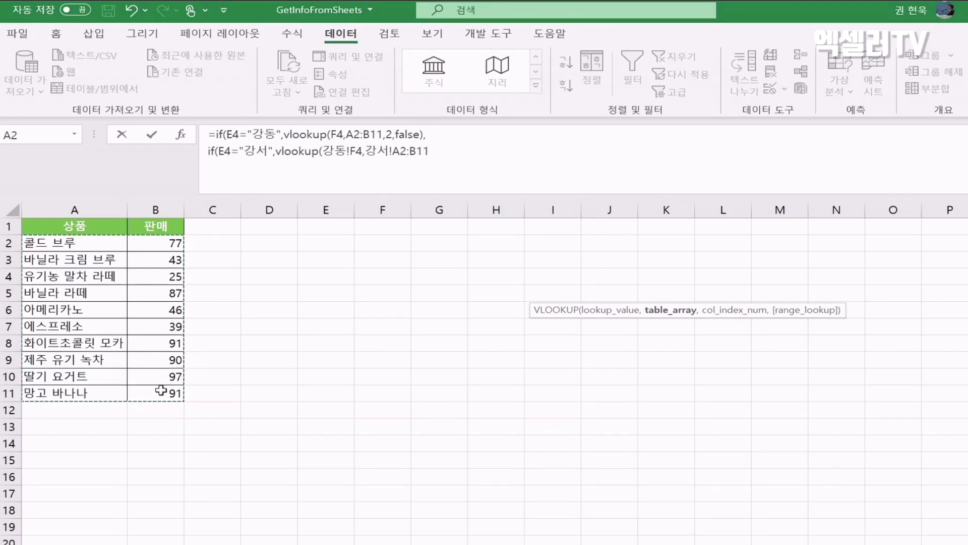
pyautogui.write(',')
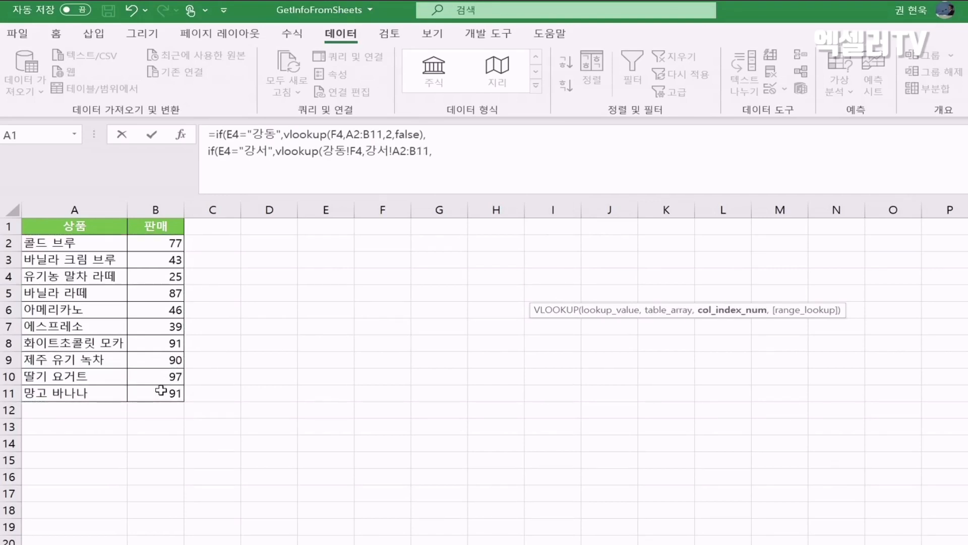
pyautogui.write('2,')
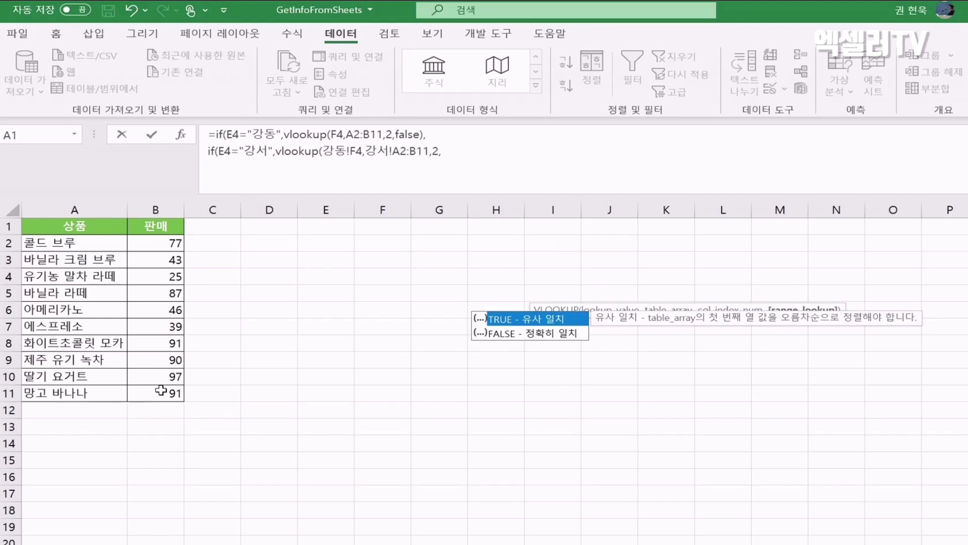
pyautogui.write('false)')
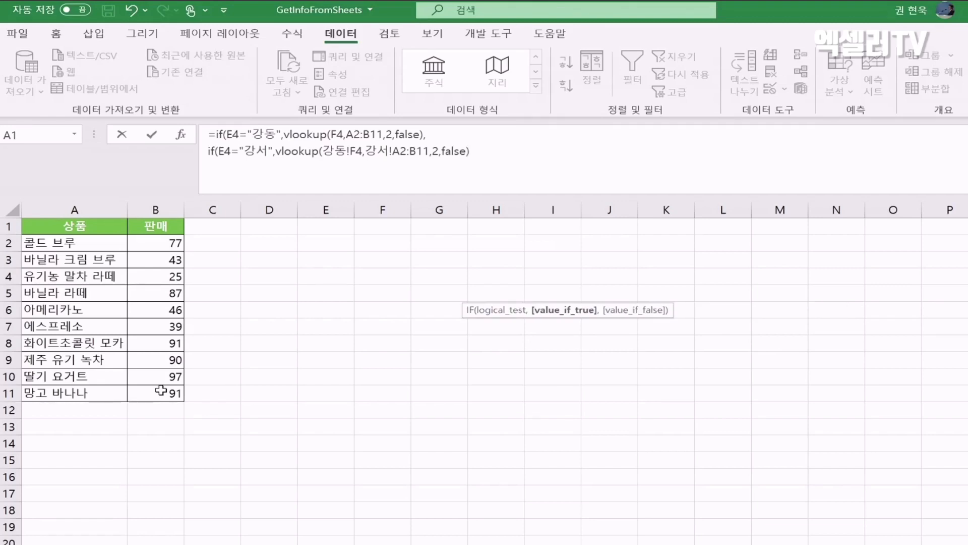
pyautogui.write(',')
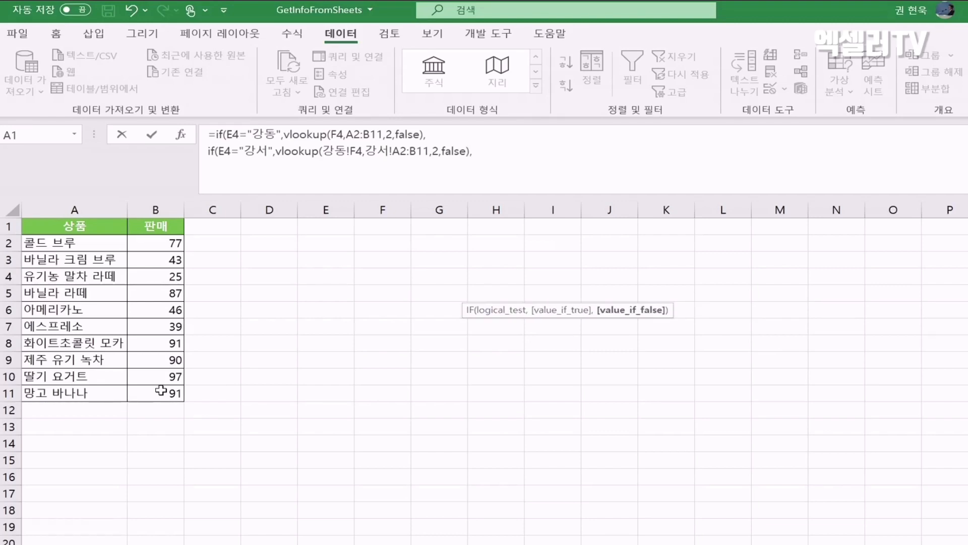
# Step: Start another nested IF on a new formula line with the logical test 강동!E4="강남"
pyautogui.click(492, 157)
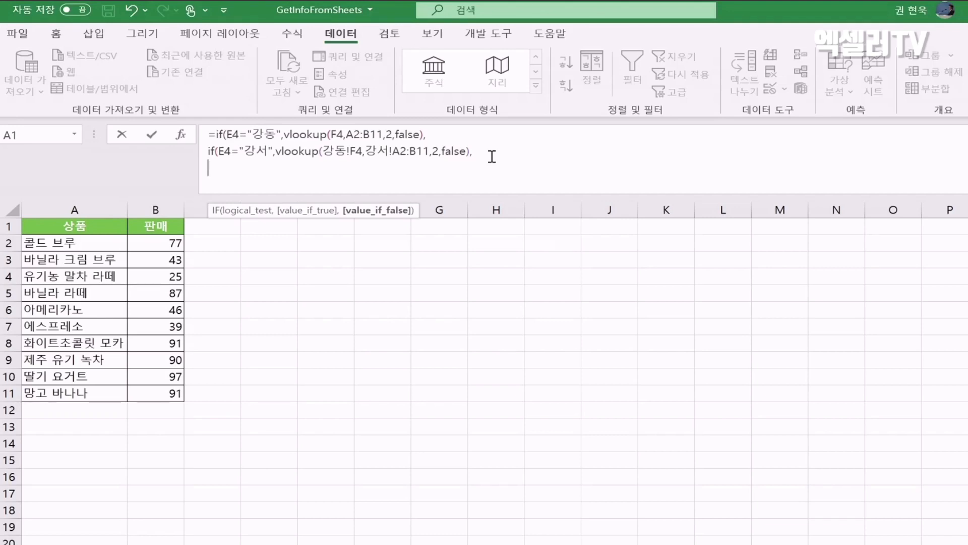
pyautogui.hotkey('alt', 'Return')
pyautogui.write('if(')
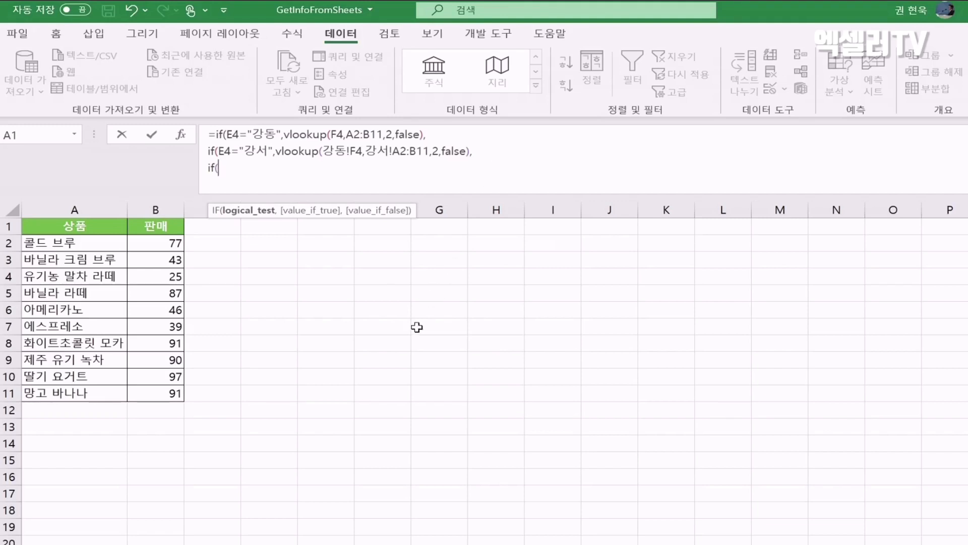
pyautogui.click(227, 544)
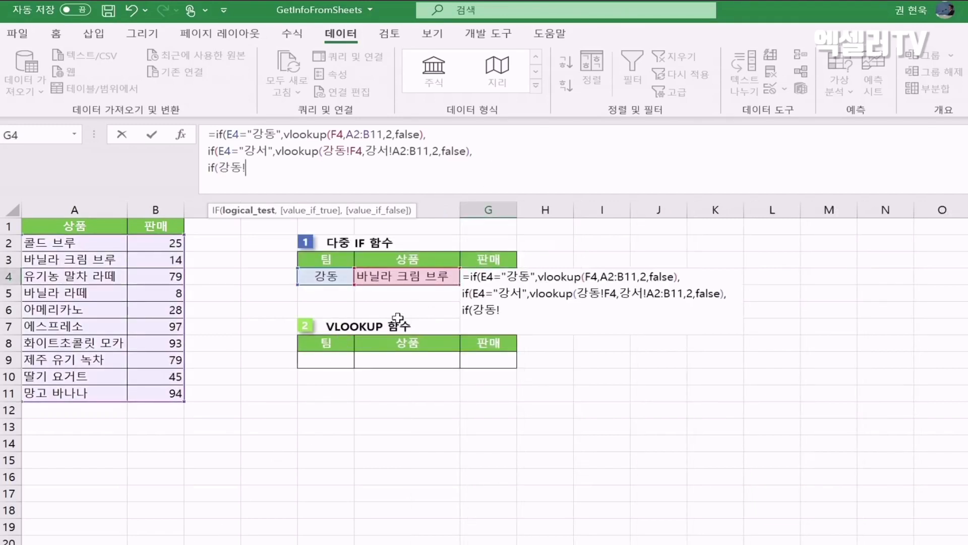
pyautogui.click(318, 278)
pyautogui.write('=')
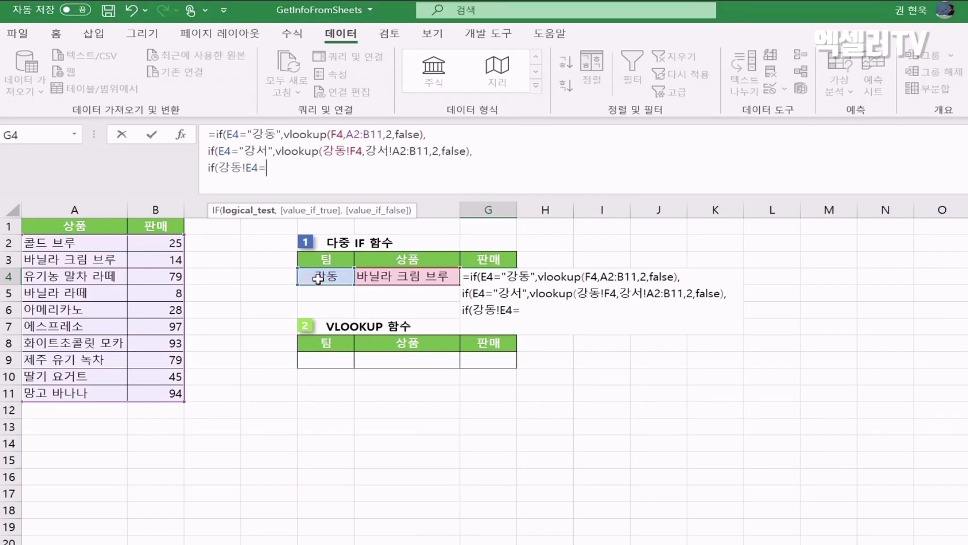
pyautogui.write('"가강남",')
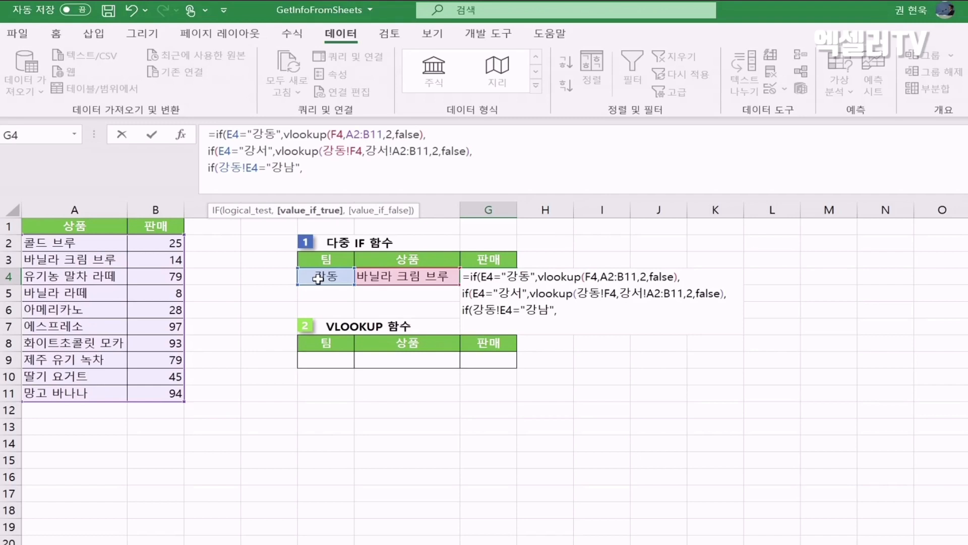
# Step: Enter vlookup(강동!F4,강남!A2:B11,2,false) as the value returned when the 강남 test is true
pyautogui.write('vlooku')
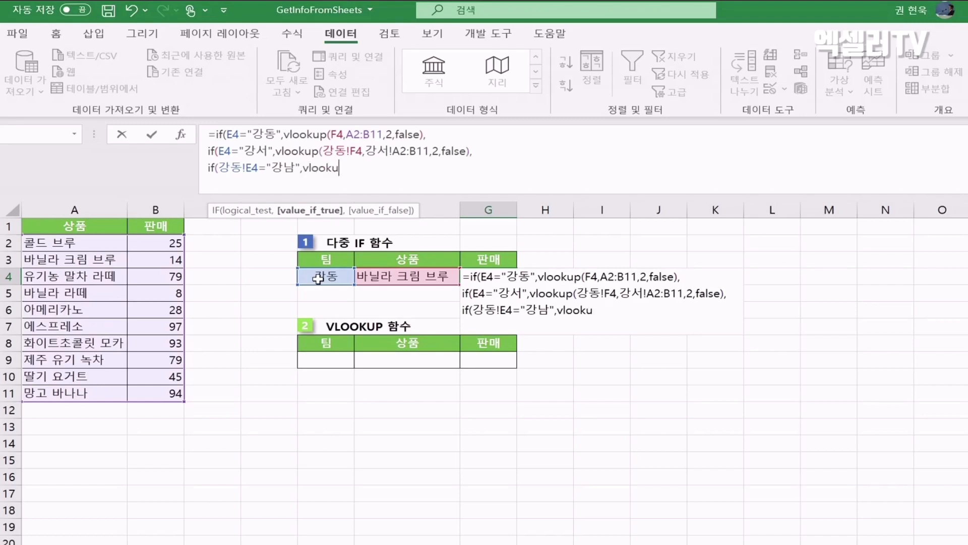
pyautogui.write('p(')
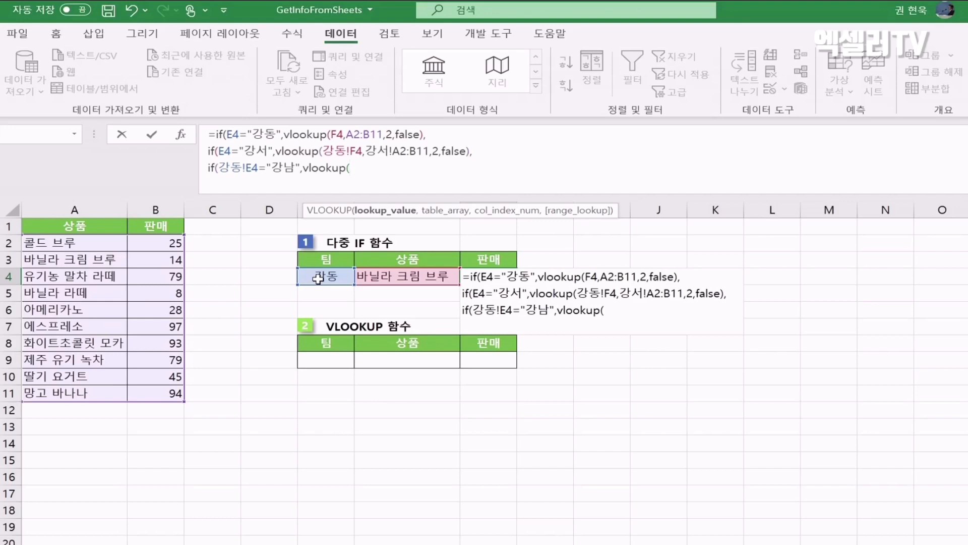
pyautogui.click(413, 276)
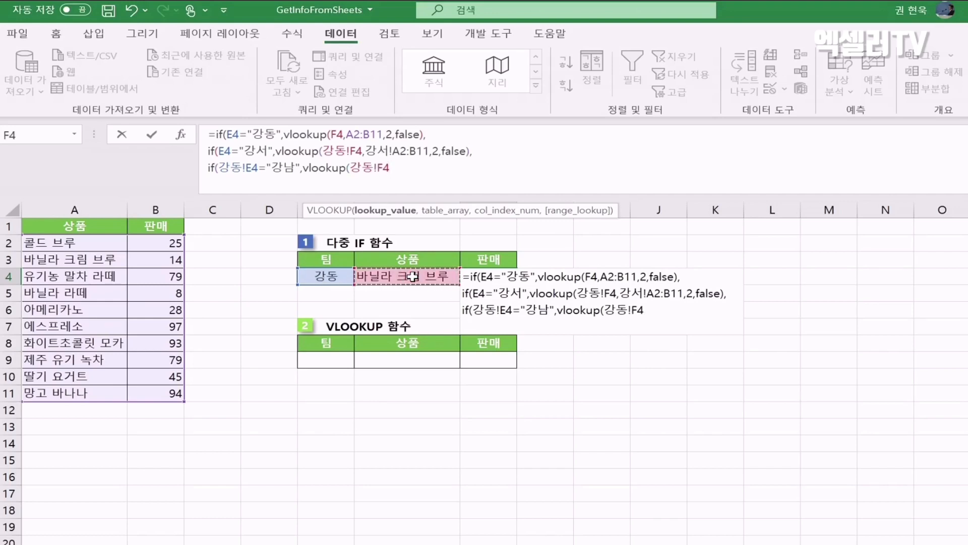
pyautogui.write(',')
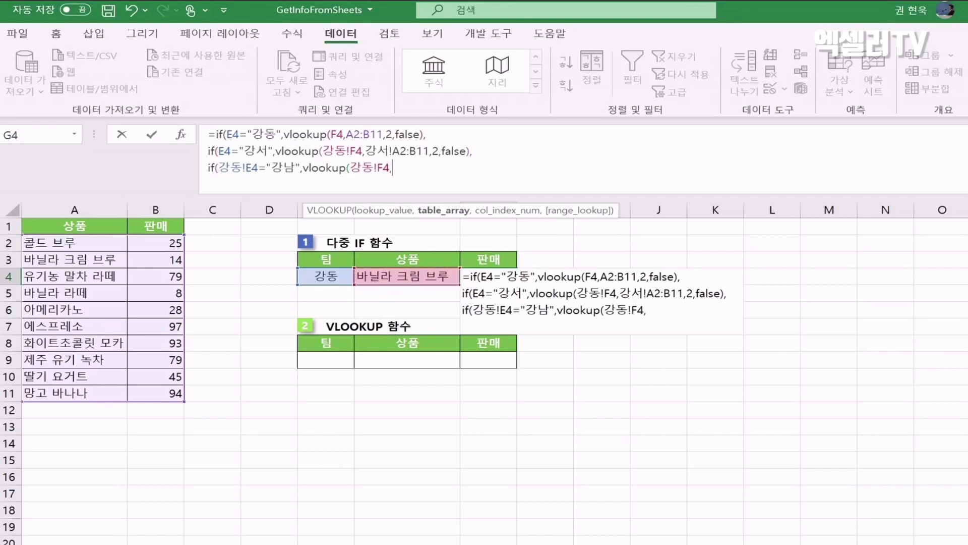
pyautogui.click(202, 543)
pyautogui.moveTo(96, 246); pyautogui.dragTo(152, 394)
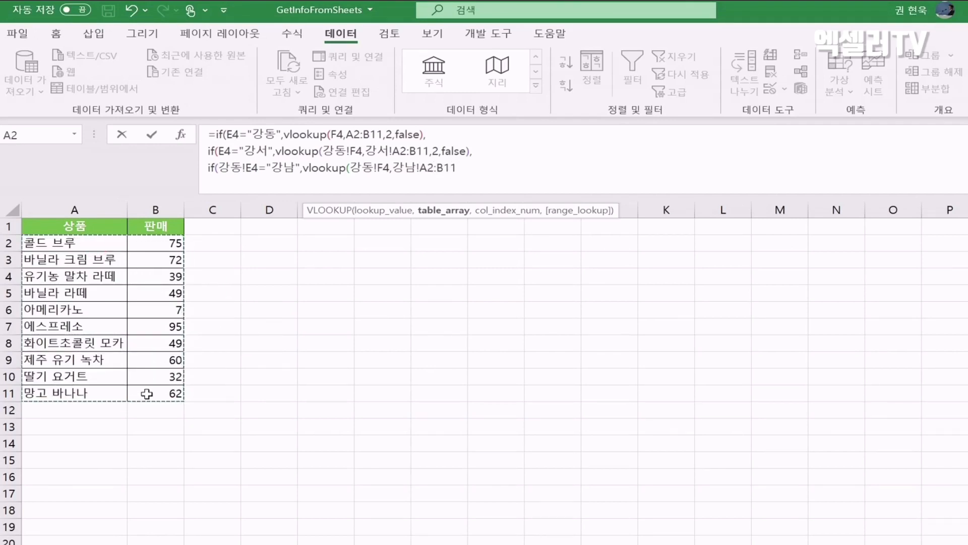
pyautogui.write(',')
pyautogui.write('2')
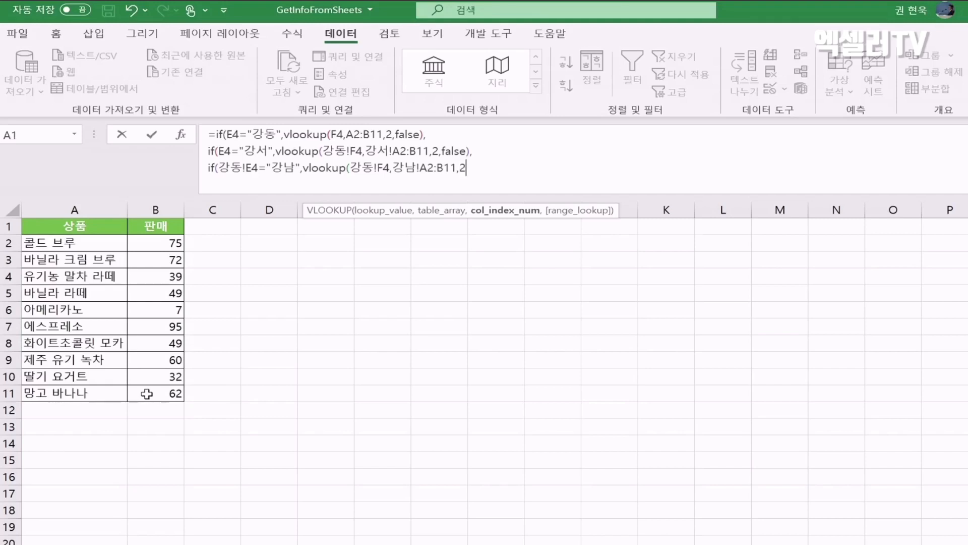
pyautogui.write(',false')
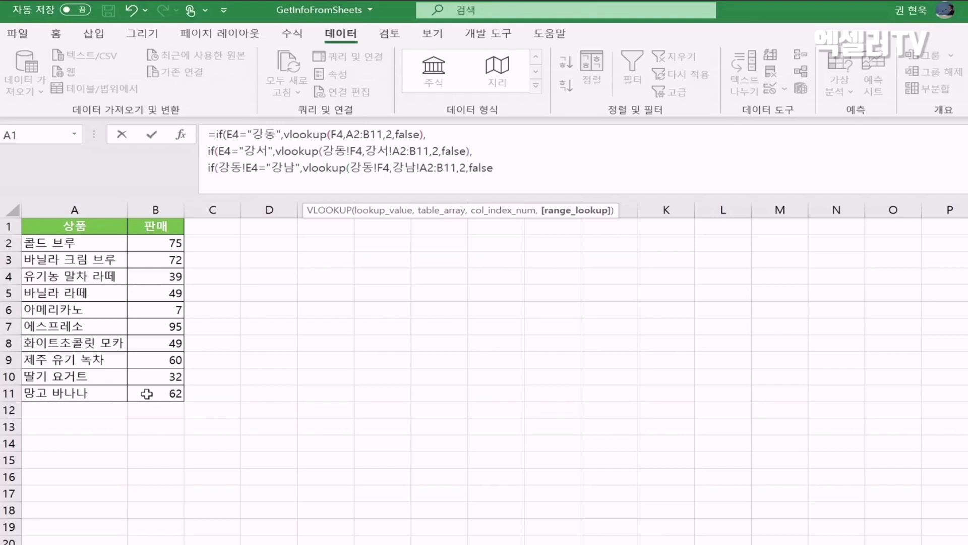
pyautogui.write('),')
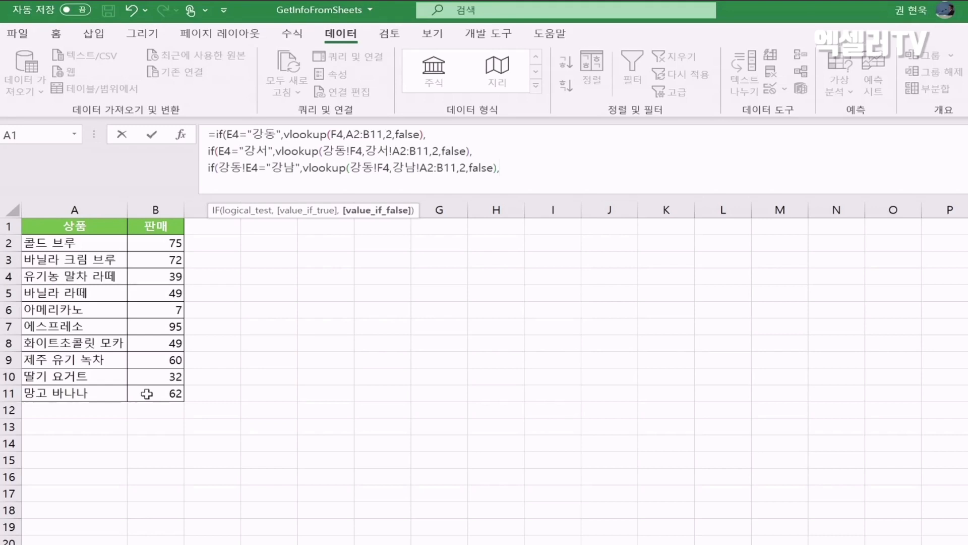
# Step: Add a nested IF on a new formula line with the logical test 강동!E4="강북"
pyautogui.hotkey('alt', 'Return')
pyautogui.write('if(')
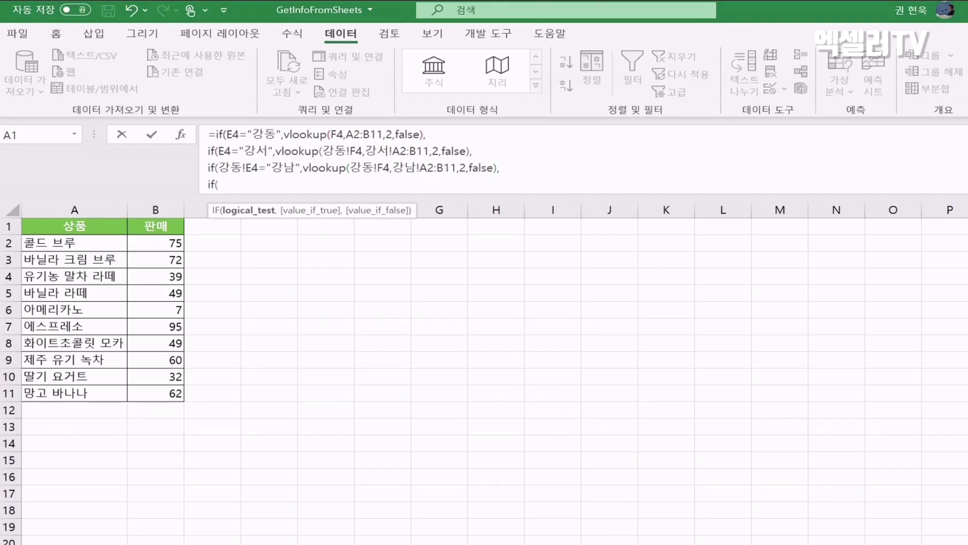
pyautogui.click(108, 543)
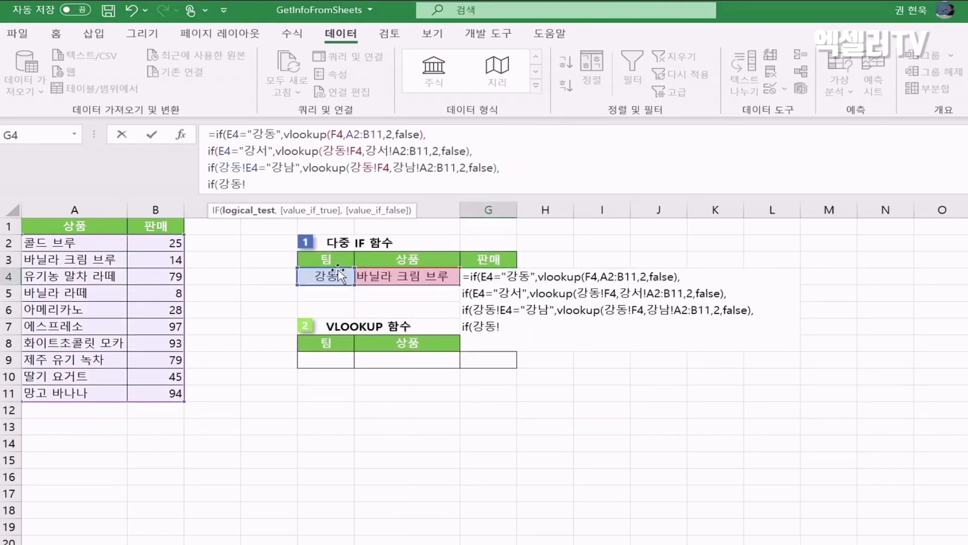
pyautogui.click(331, 276)
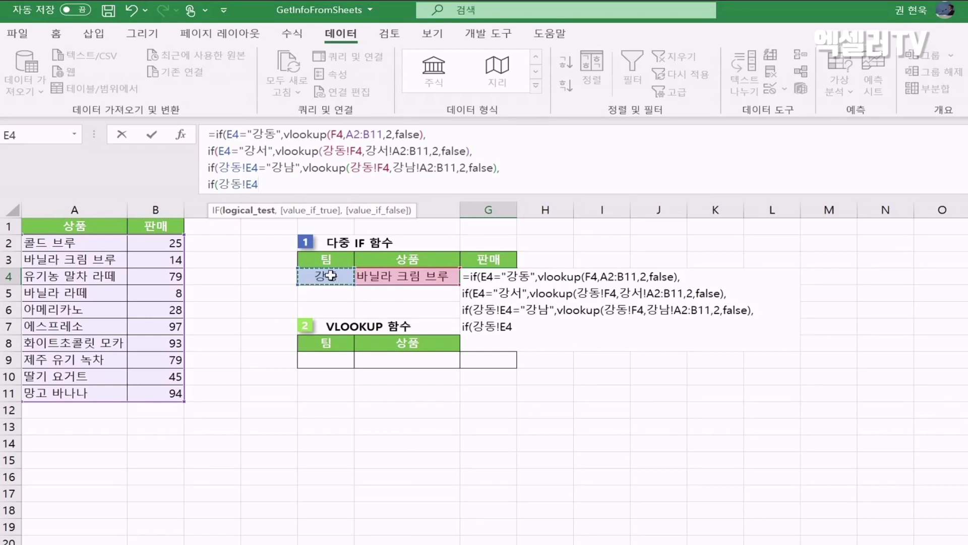
pyautogui.write('="강북')
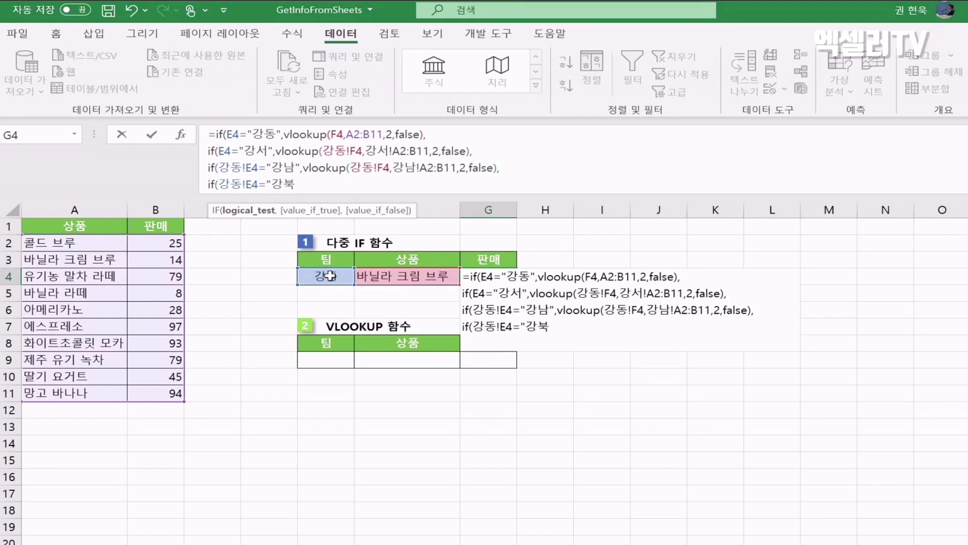
pyautogui.write('",')
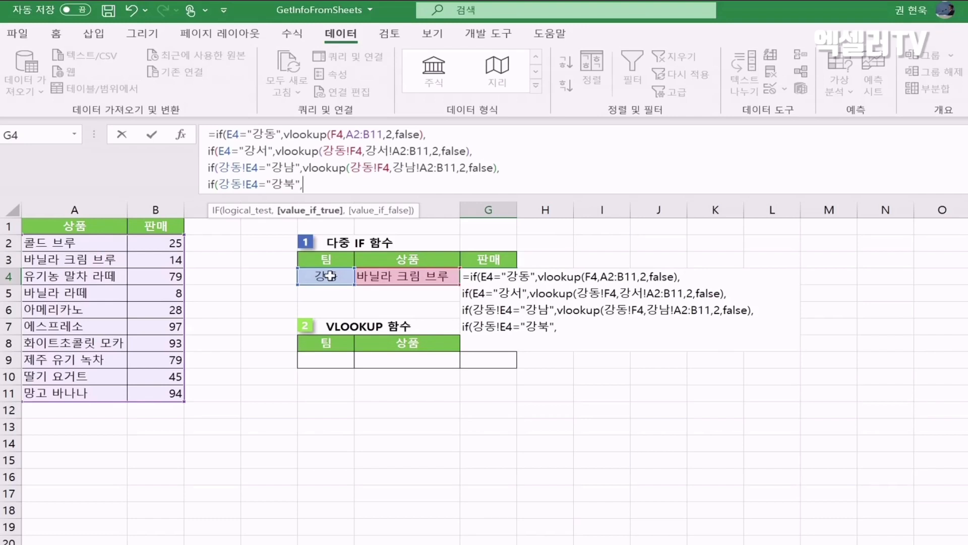
# Step: Enter vlookup(강동!F4,강북!A2:B11,2,false) as the value returned when the 강북 test is true
pyautogui.write('vlookup')
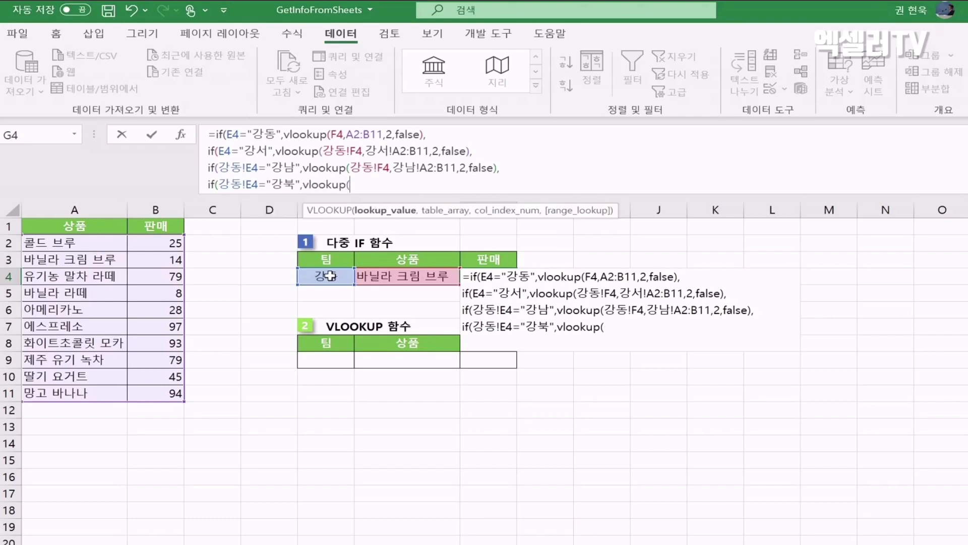
pyautogui.write('(')
pyautogui.click(421, 275)
pyautogui.write(',')
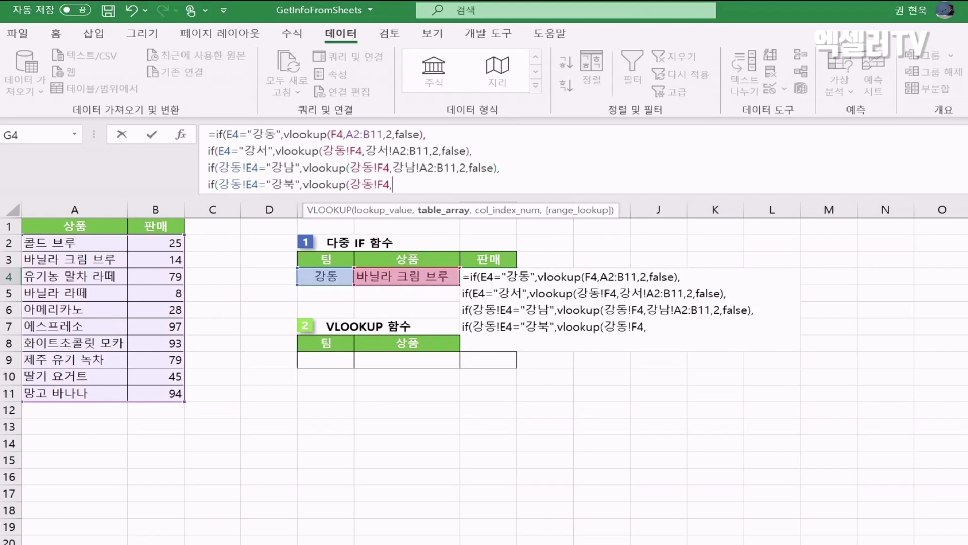
pyautogui.click(194, 542)
pyautogui.moveTo(108, 244); pyautogui.dragTo(167, 391)
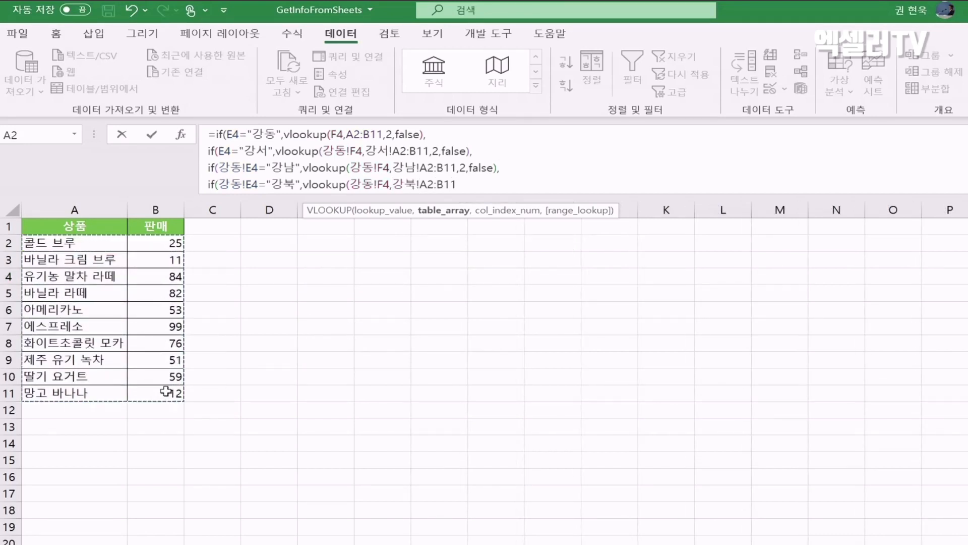
pyautogui.write(',')
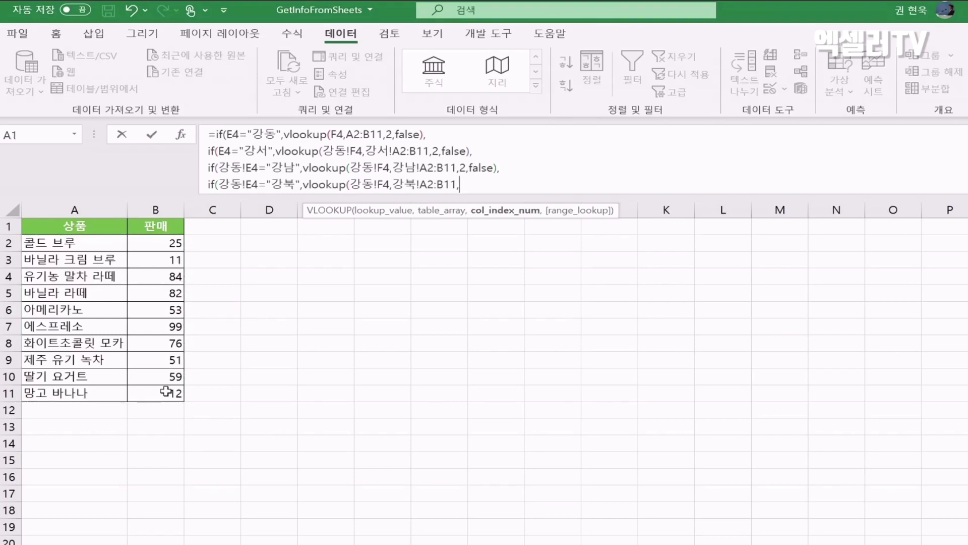
pyautogui.write('2,')
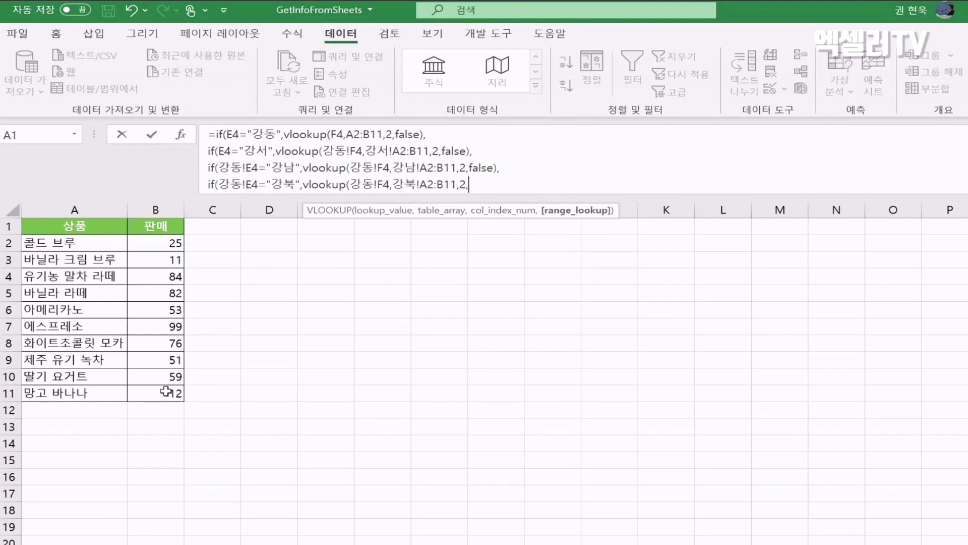
pyautogui.write('false)')
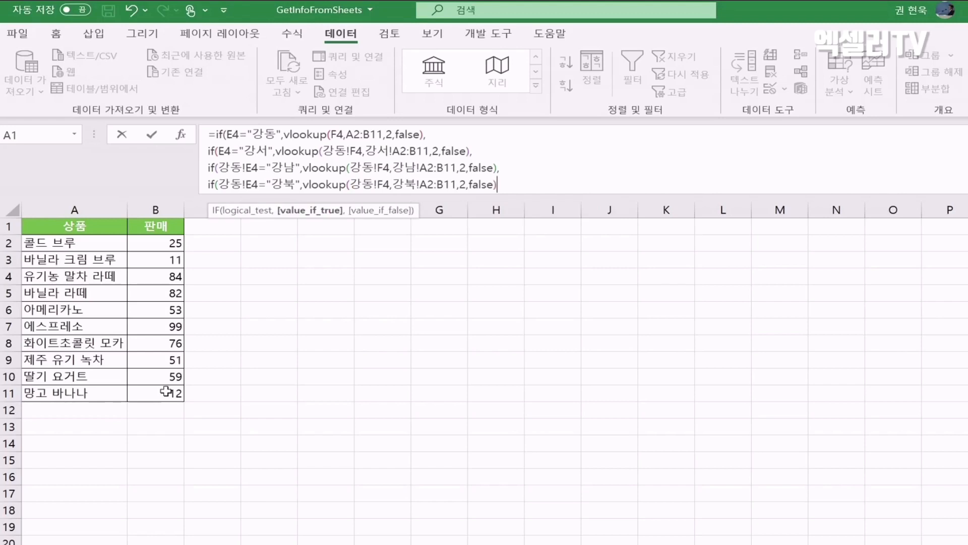
pyautogui.write(',')
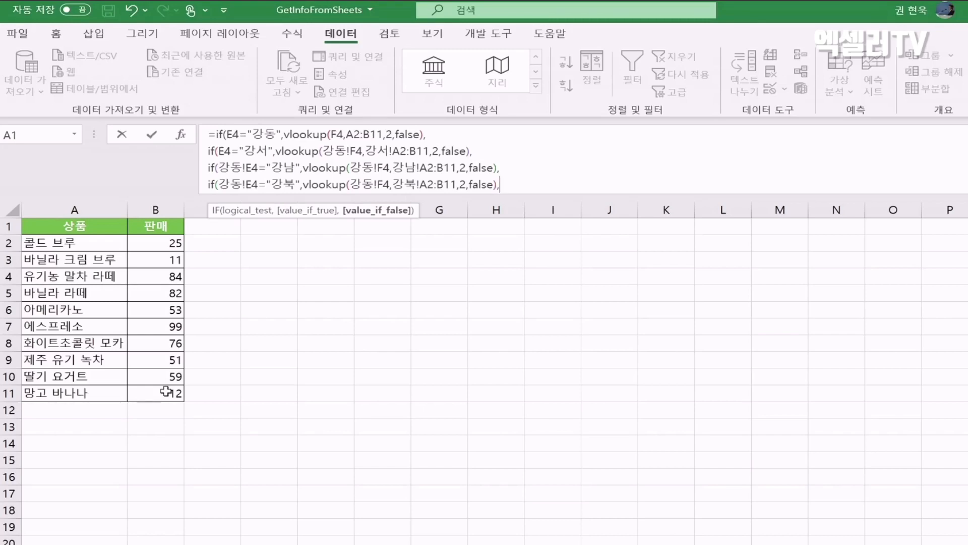
# Step: Add "데이터 없음" on a new line as the final false value, close all four IF functions and commit the formula
pyautogui.hotkey('alt', 'Return')
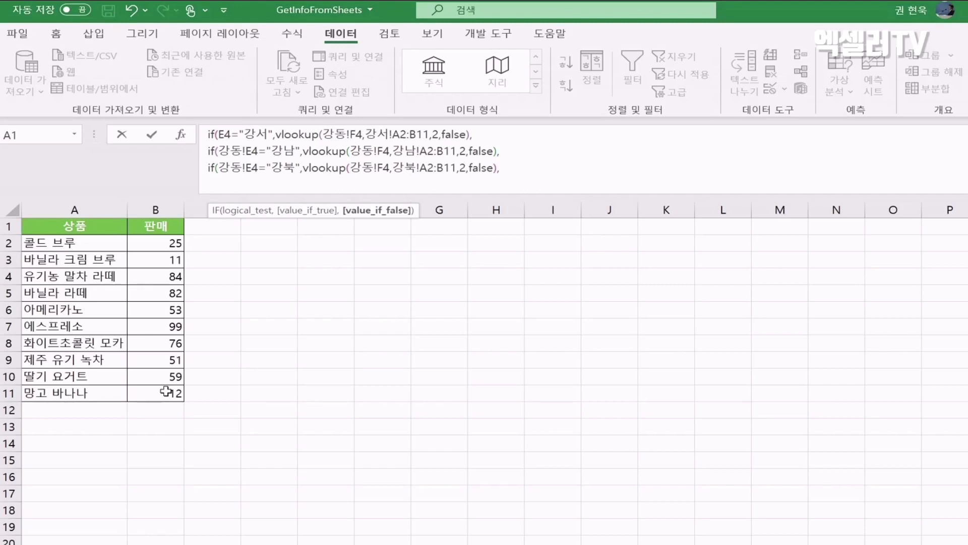
pyautogui.write('"')
pyautogui.write('데이터 없으')
pyautogui.write('ㅁ"')
pyautogui.write('))')
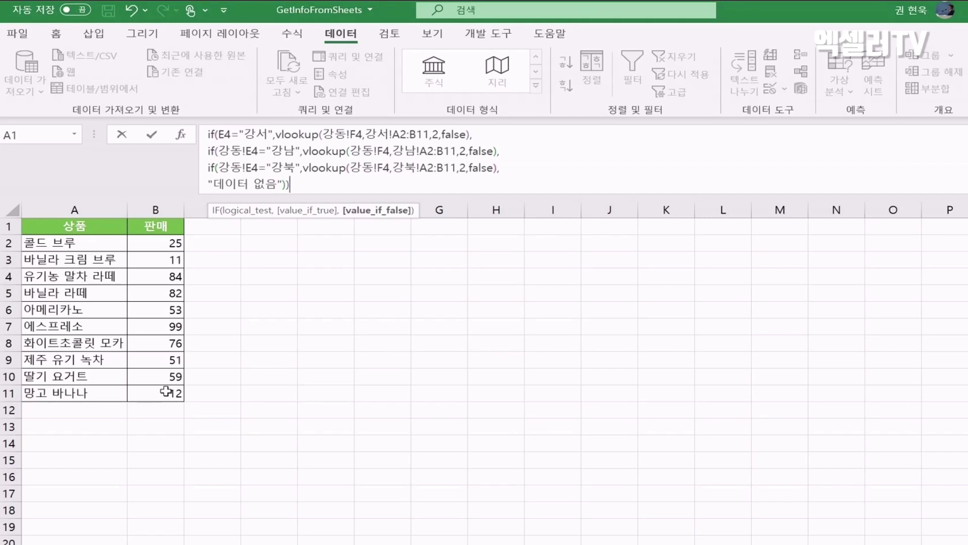
pyautogui.write('))')
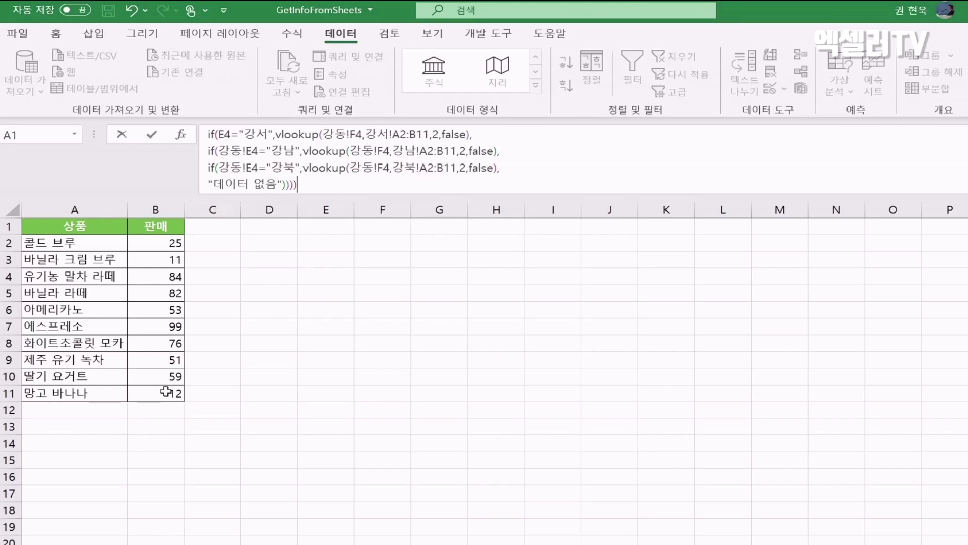
pyautogui.press('Return')
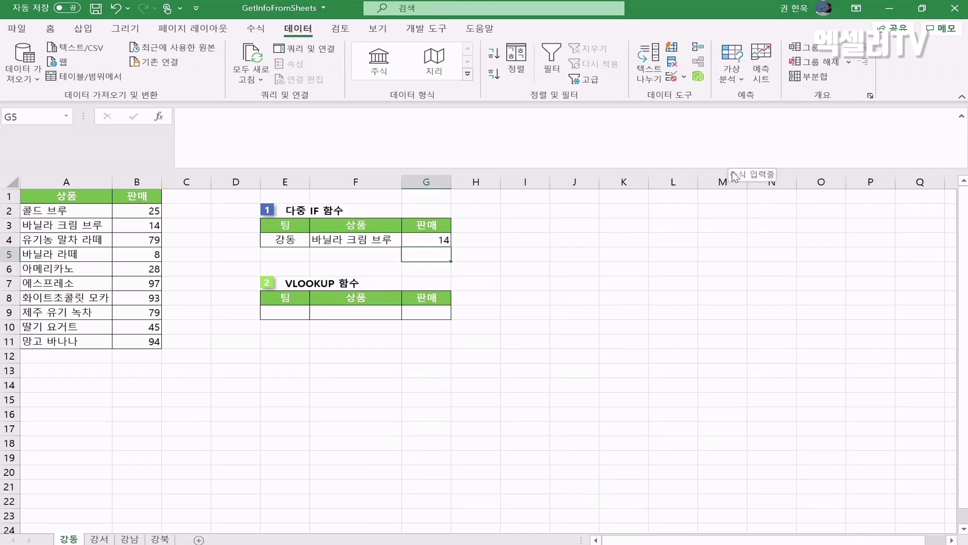
# Step: Shrink the formula bar to one line and check the lookup result against the 바닐라 크림 브루 sales in B3
pyautogui.moveTo(702, 170); pyautogui.dragTo(708, 124)
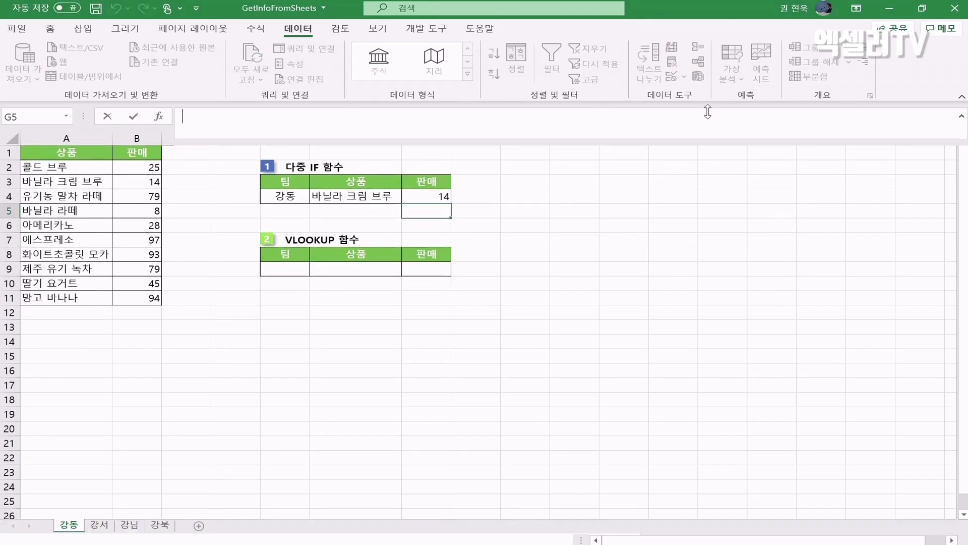
pyautogui.click(306, 202)
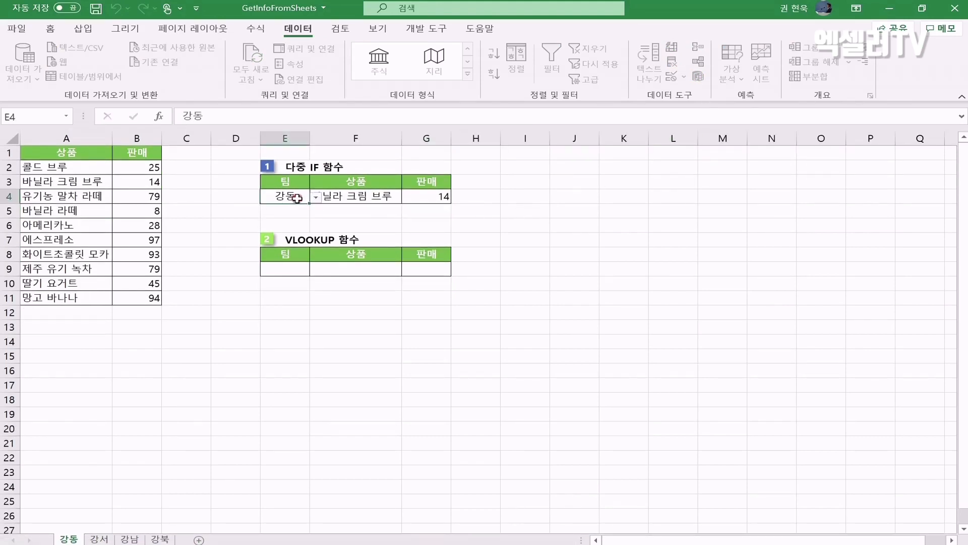
pyautogui.click(360, 196)
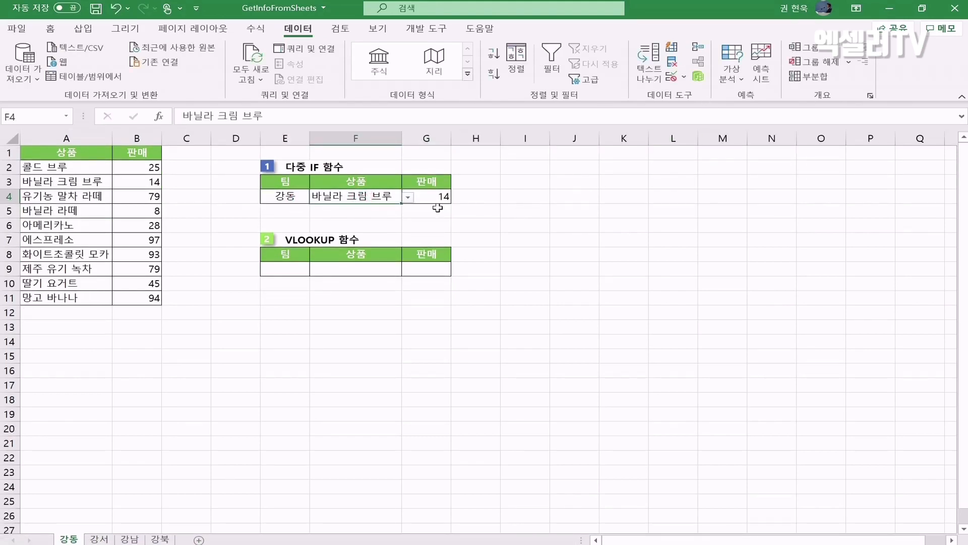
pyautogui.click(137, 180)
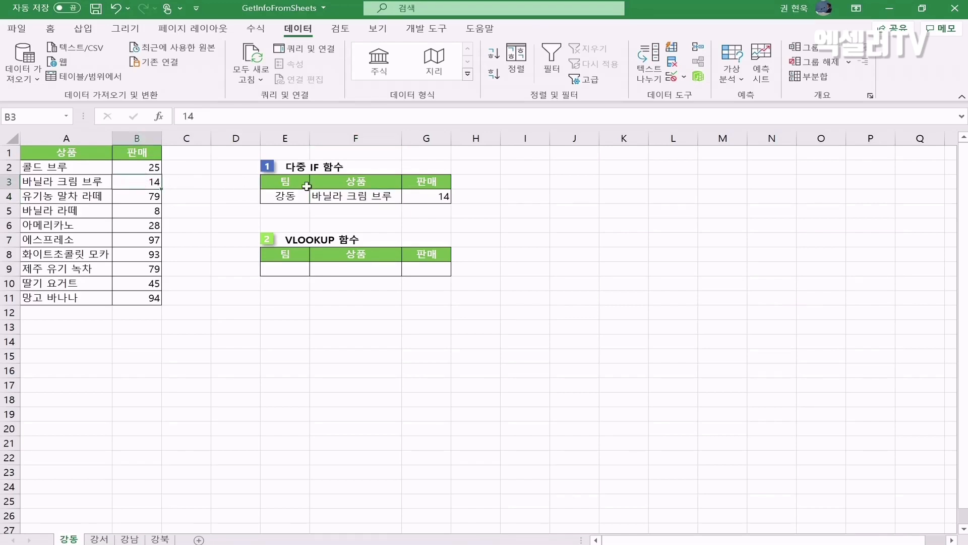
# Step: Choose 바닐라 라떼 as the product in F4 of the nested IF lookup table
pyautogui.click(411, 196)
pyautogui.click(381, 197)
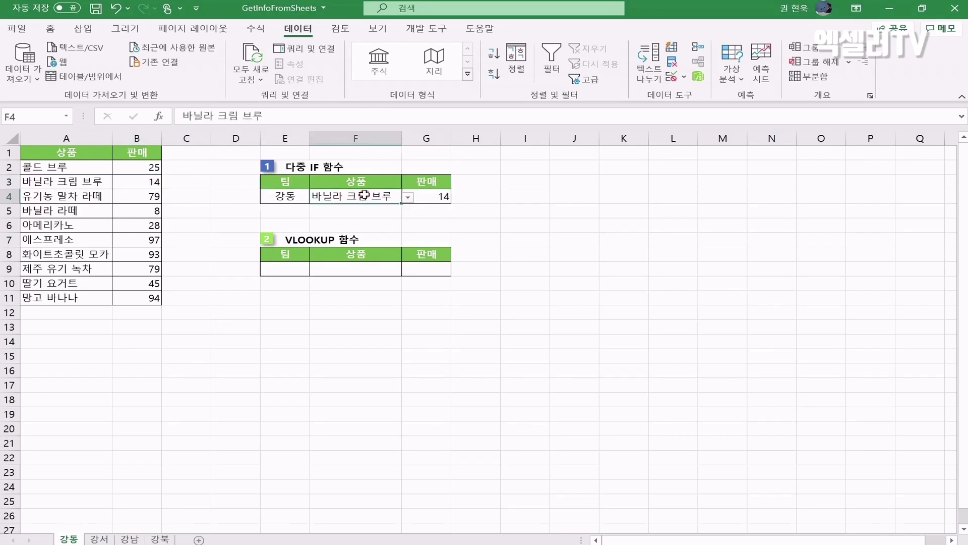
pyautogui.click(408, 197)
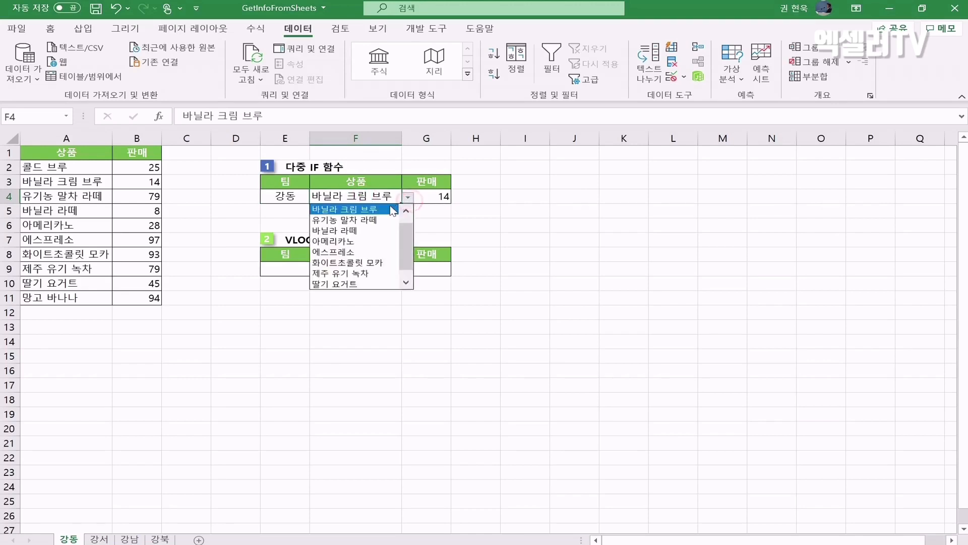
pyautogui.click(352, 230)
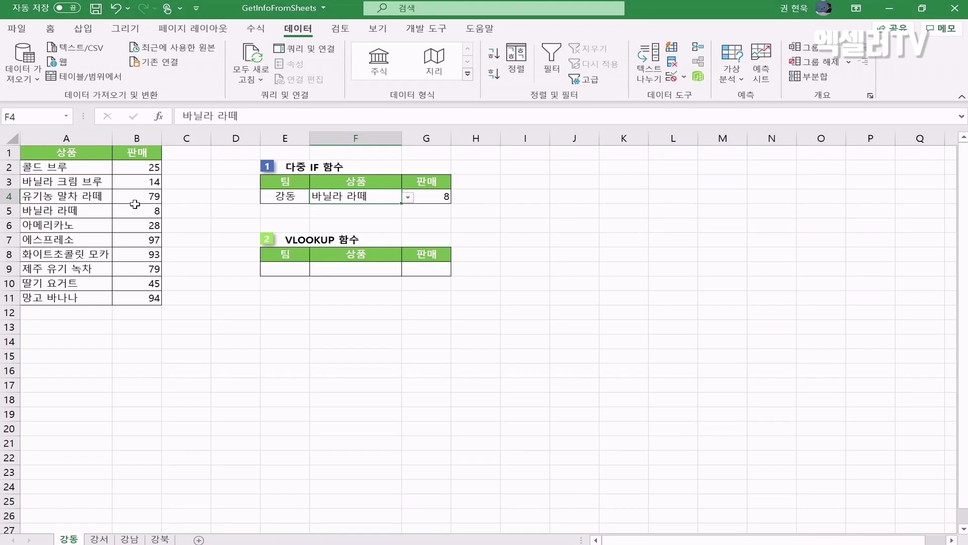
# Step: Circle the 바닐라 라떼 sales value in B5 with the red pen and draw an arrow to the result in G4
pyautogui.hotkey('alt', 'j')
pyautogui.press('i')
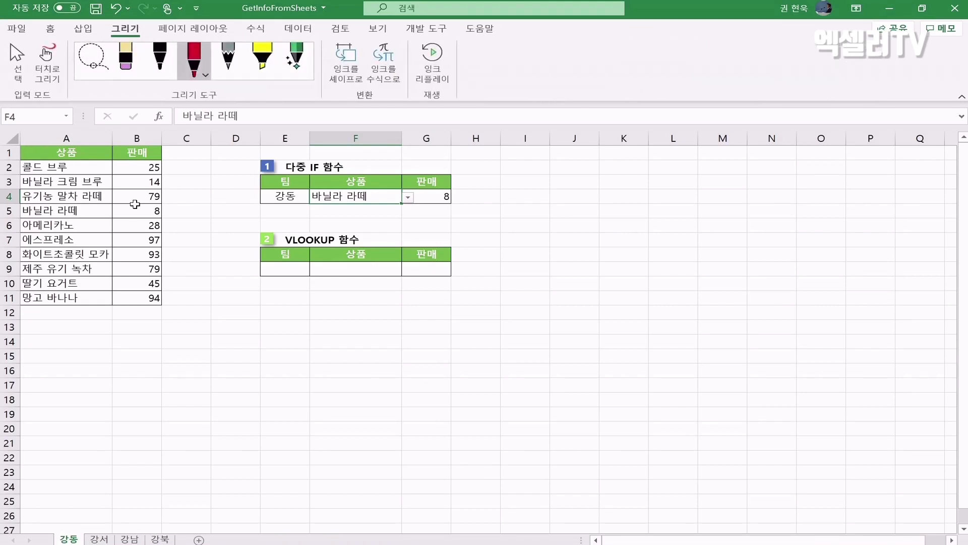
pyautogui.moveTo(160, 204)
pyautogui.mouseDown()
pyautogui.moveTo(143, 202)
pyautogui.moveTo(162, 217)
pyautogui.moveTo(352, 214)
pyautogui.moveTo(438, 195)
pyautogui.moveTo(426, 210)
pyautogui.mouseUp()
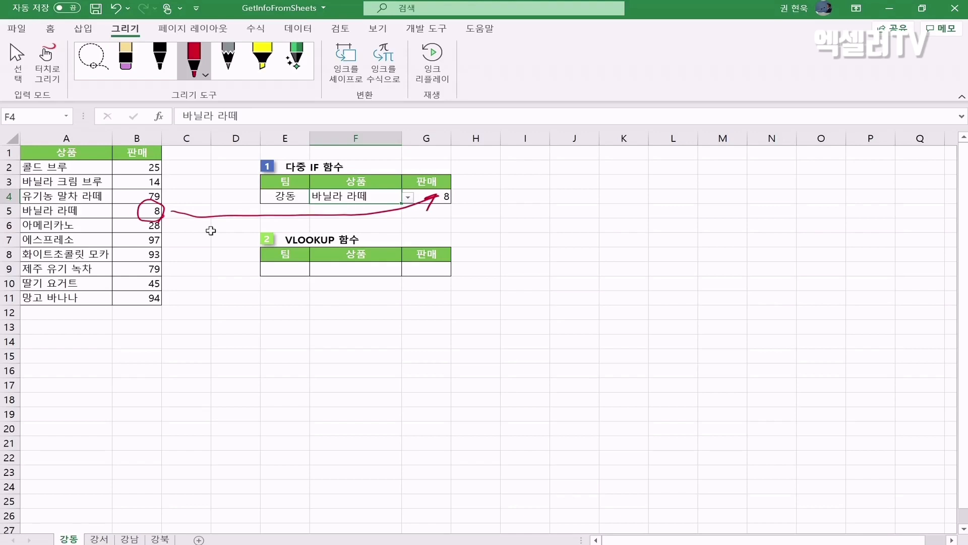
# Step: Choose 강서 as the team in E4 of the nested IF lookup table
pyautogui.click(296, 200)
pyautogui.click(317, 197)
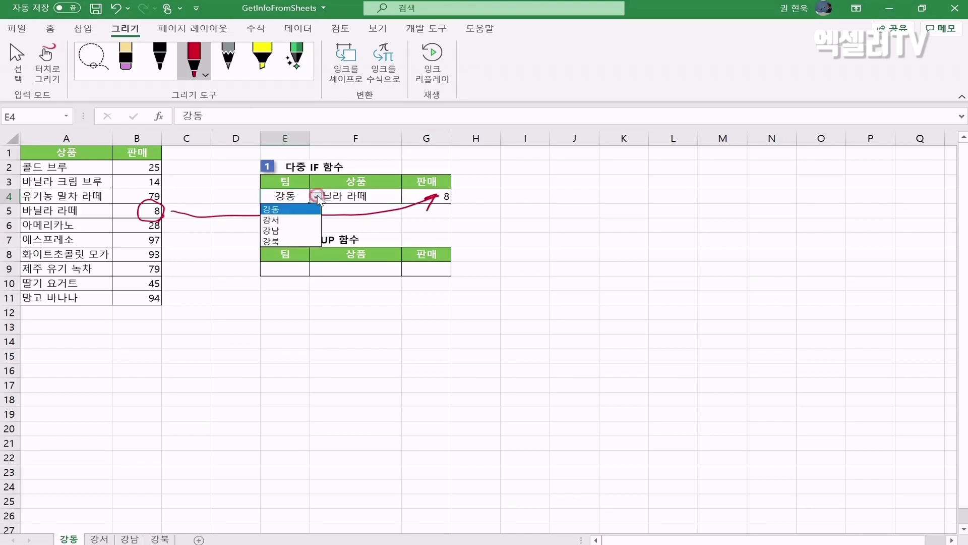
pyautogui.click(290, 220)
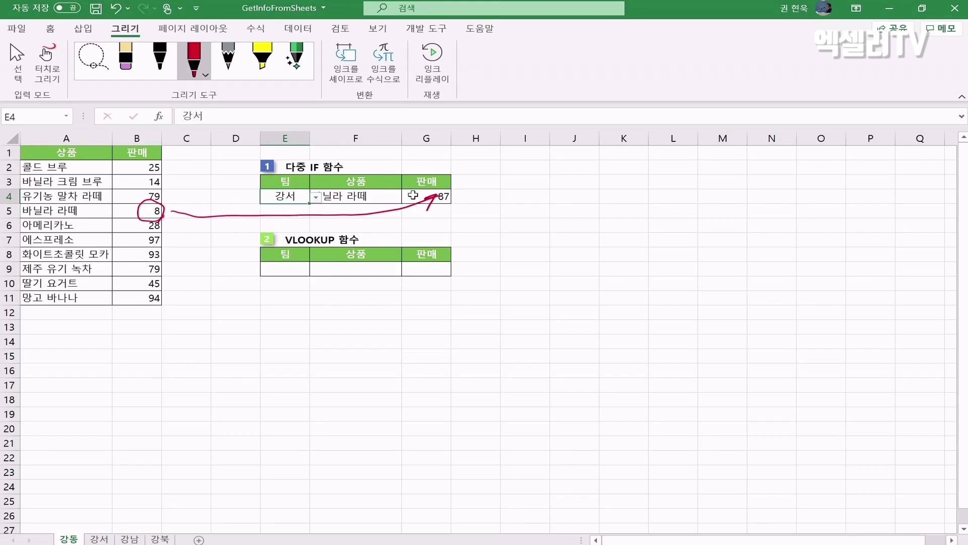
# Step: Circle the 바닐라 라떼 sales value in B5 of the 강서 sheet in red ink and return to the 강동 sheet
pyautogui.click(100, 539)
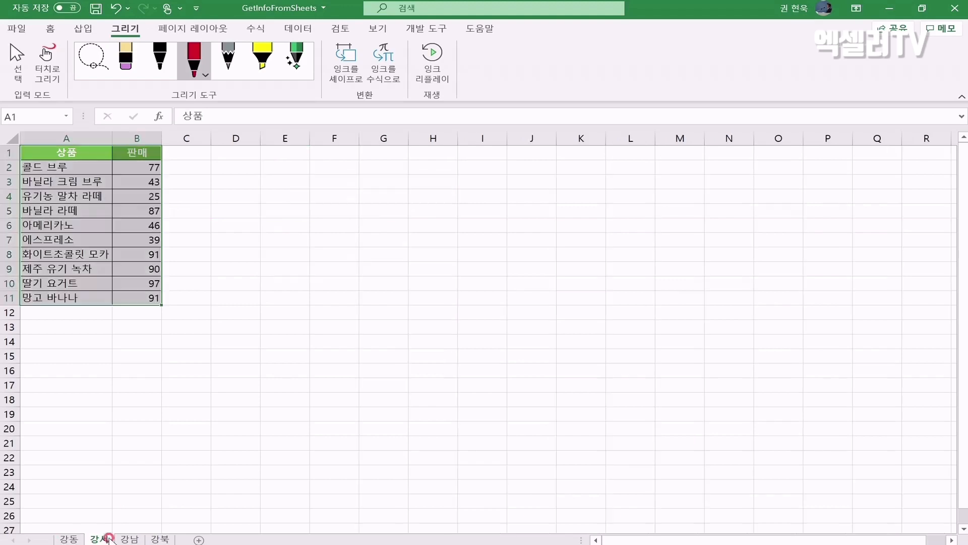
pyautogui.click(205, 399)
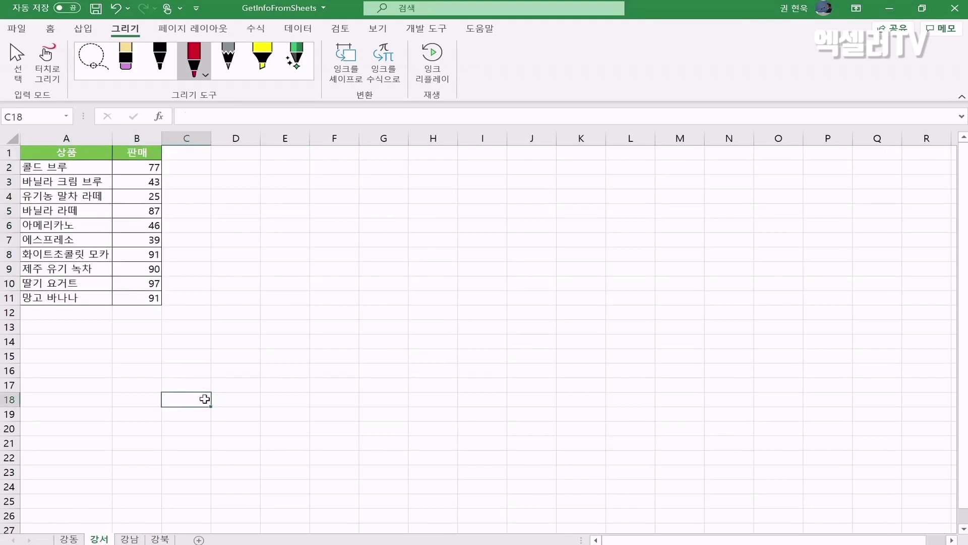
pyautogui.moveTo(161, 218)
pyautogui.mouseDown()
pyautogui.moveTo(144, 201)
pyautogui.moveTo(160, 221)
pyautogui.mouseUp()
pyautogui.click(69, 538)
# Step: Change the product in F4 to 화이트초콜릿 모카
pyautogui.click(376, 194)
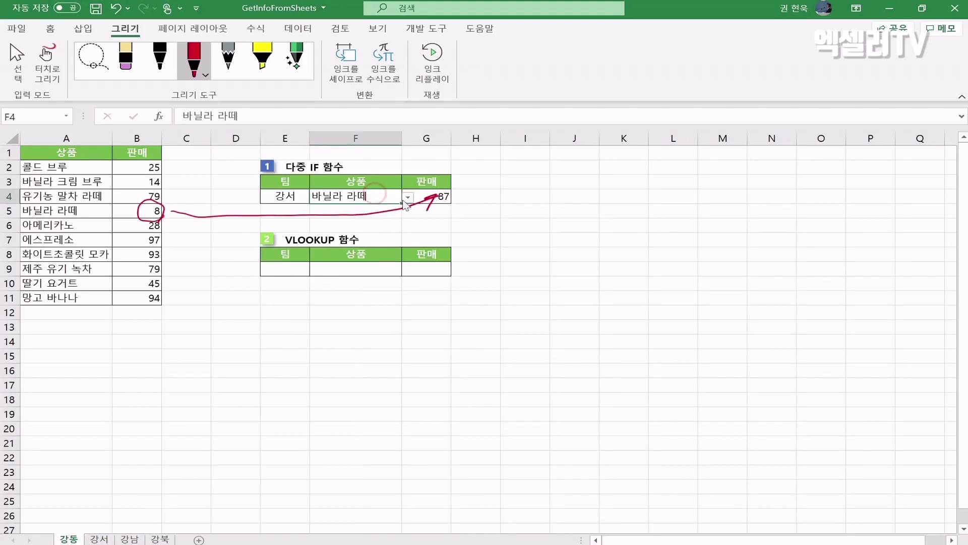
pyautogui.click(407, 197)
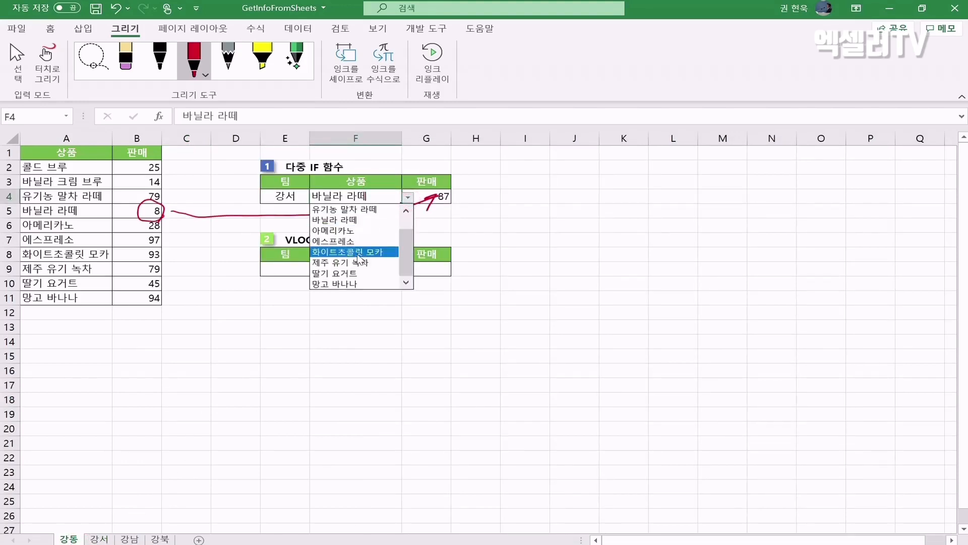
pyautogui.click(358, 251)
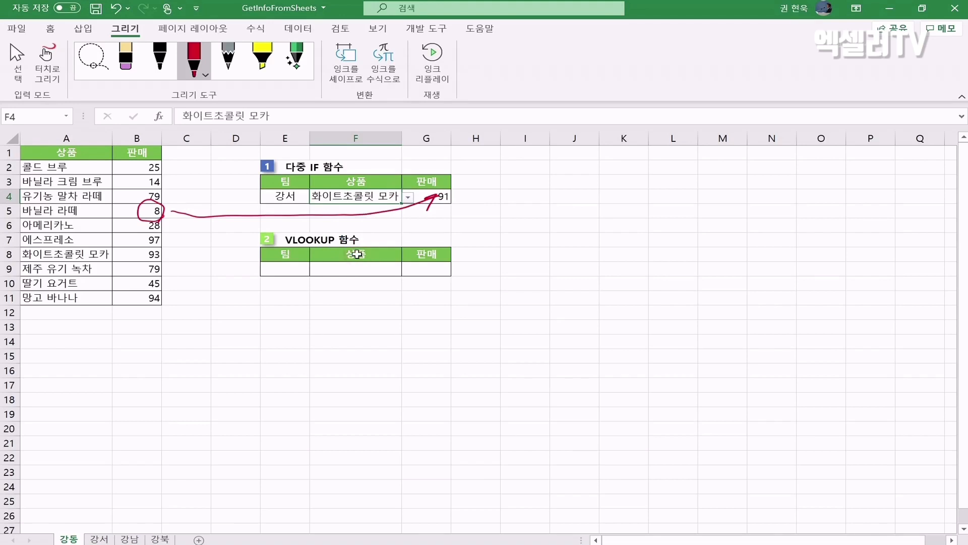
# Step: Mark the 화이트초콜릿 모카 sales value in B8 of the 강서 sheet in red ink and return to the 강동 sheet
pyautogui.click(100, 538)
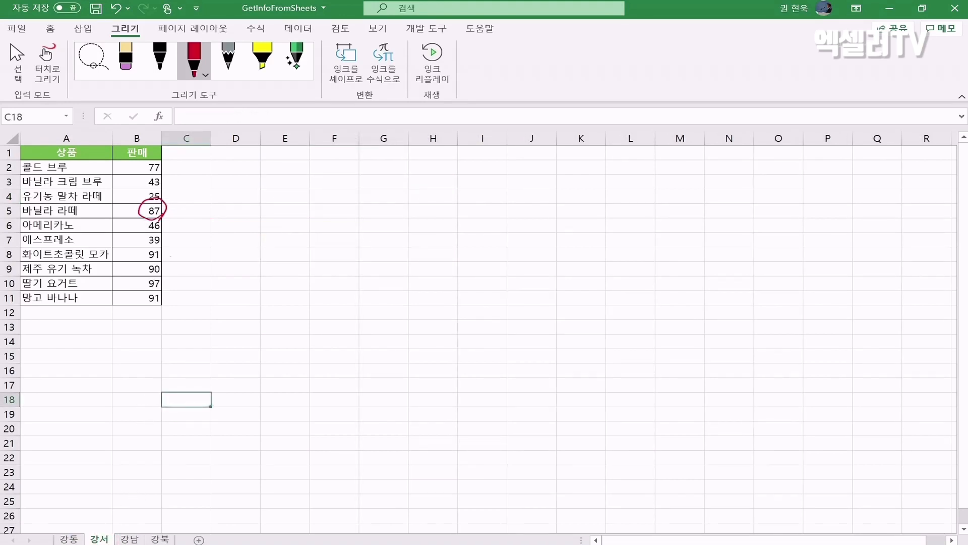
pyautogui.moveTo(159, 244); pyautogui.dragTo(170, 257)
pyautogui.click(69, 538)
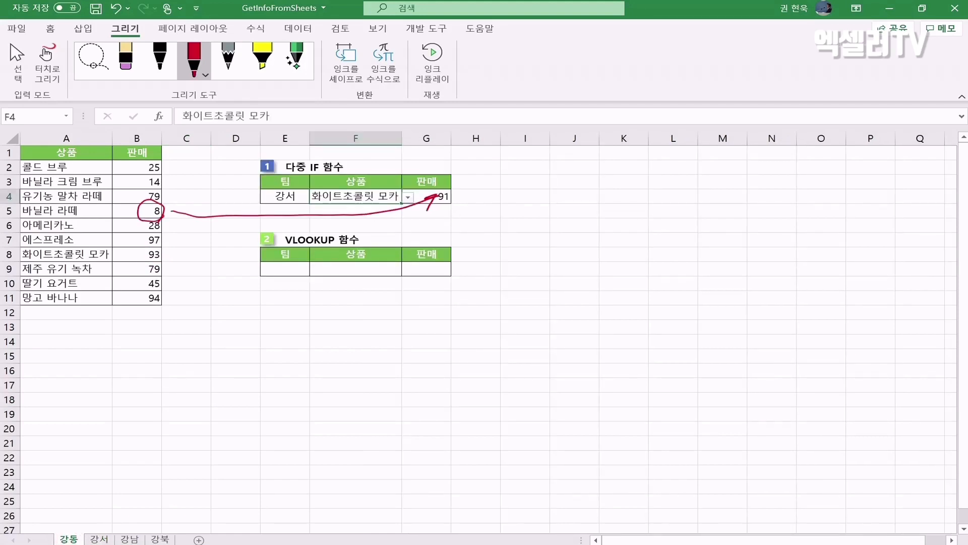
# Step: Undo all the red ink annotations and leave the drawing tools
pyautogui.hotkey('ctrl', 'z')
pyautogui.hotkey('ctrl', 'z')
pyautogui.hotkey('ctrl', 'z')
pyautogui.click(50, 29)
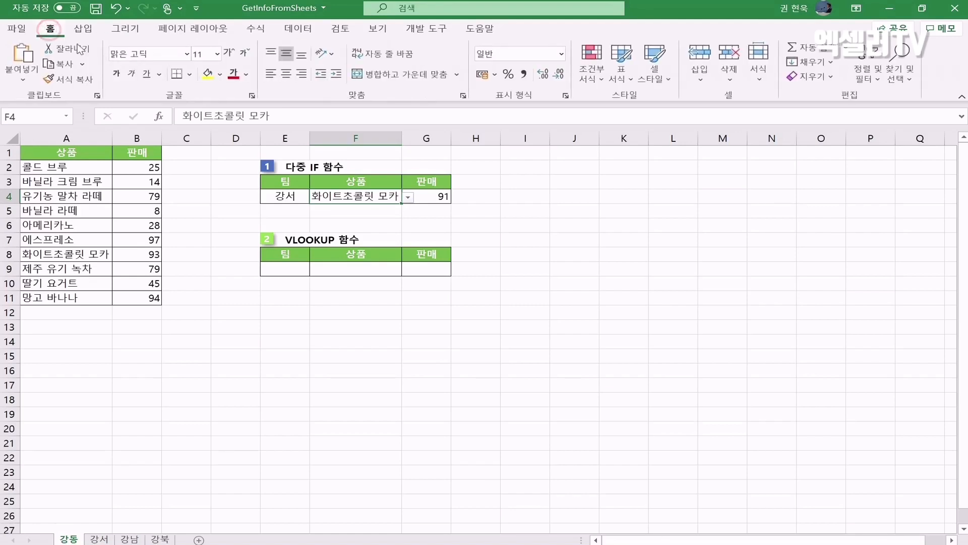
# Step: Expand the formula bar for G4 and examine the full nested IF formula line by line
pyautogui.click(445, 199)
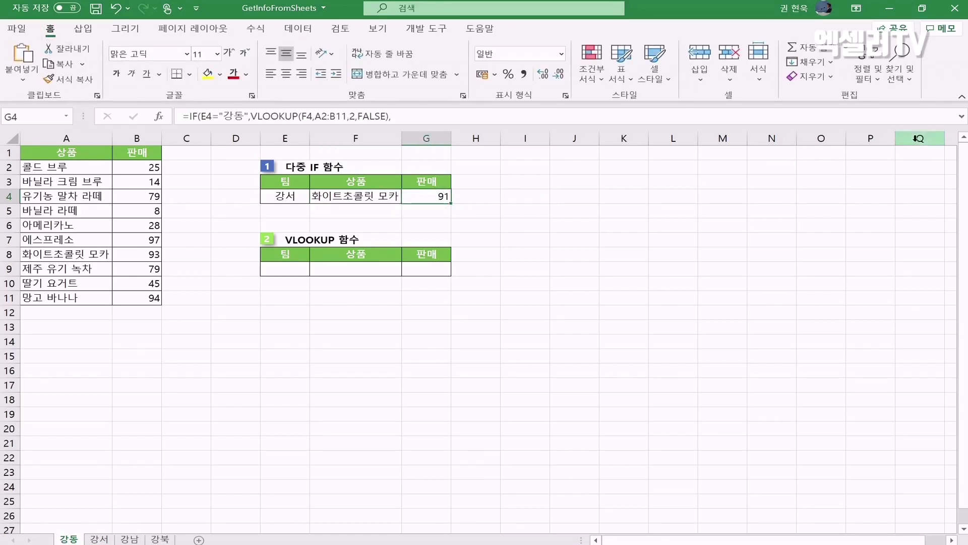
pyautogui.click(962, 117)
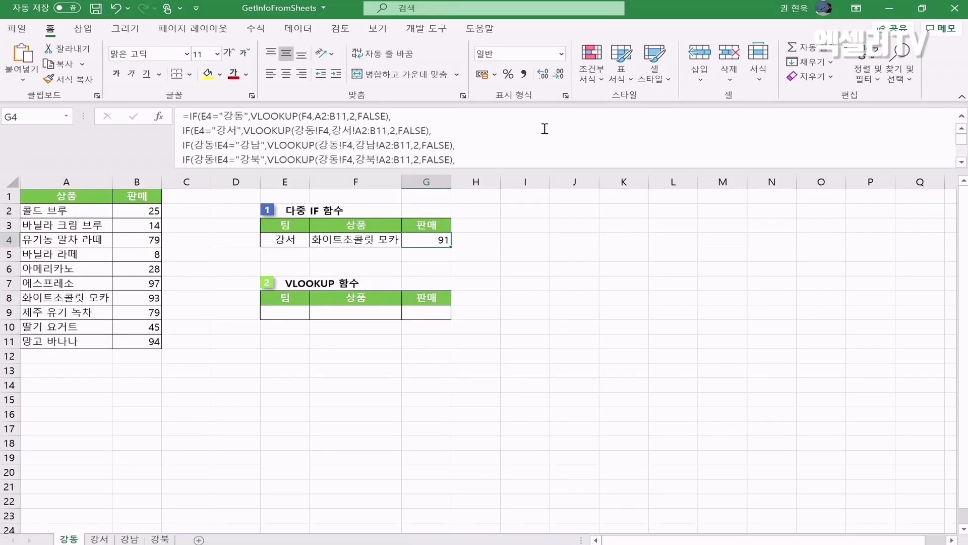
pyautogui.scroll(-1, 545, 129)
pyautogui.scroll(1, 545, 128)
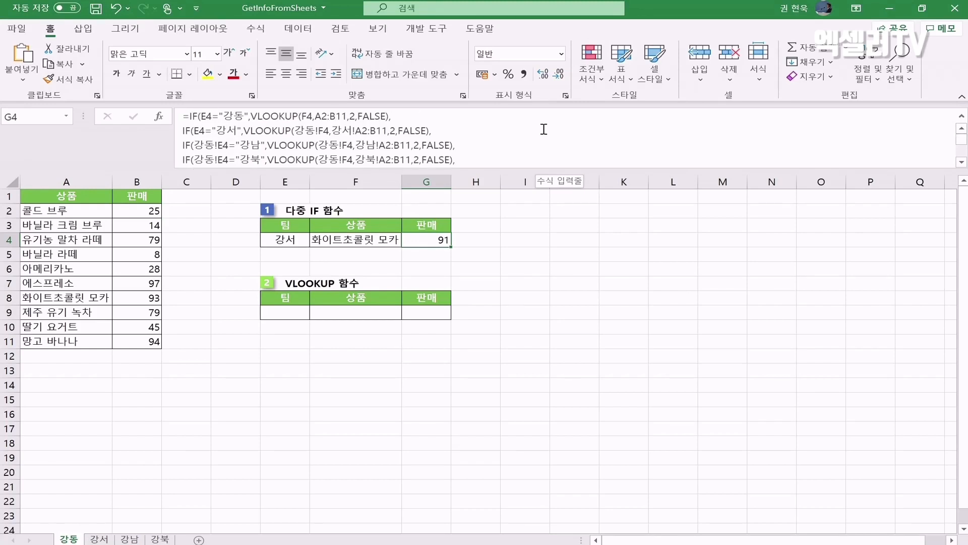
pyautogui.scroll(-1, 543, 129)
pyautogui.scroll(1, 543, 129)
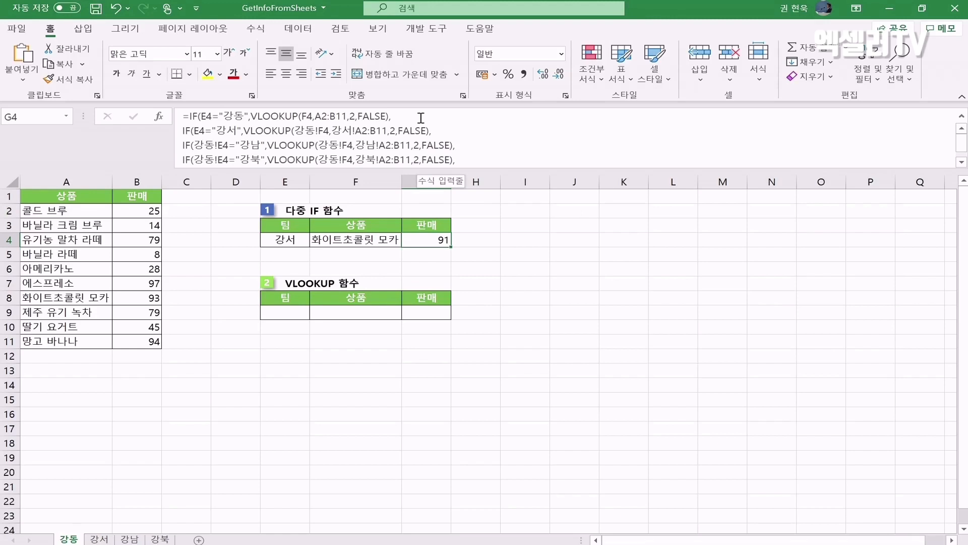
pyautogui.scroll(-1, 420, 118)
pyautogui.scroll(1, 420, 118)
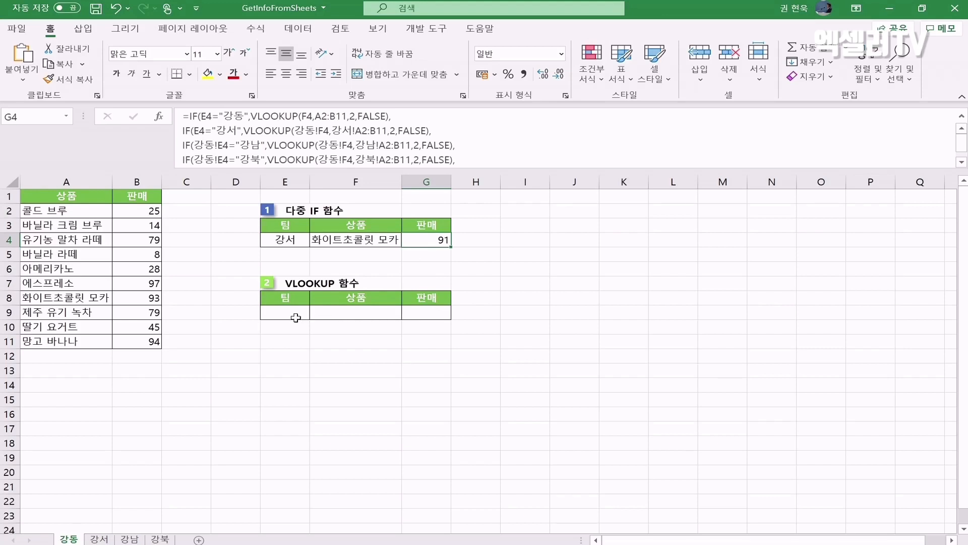
# Step: Link the team cell E9 of the VLOOKUP table to the team in E4
pyautogui.click(295, 316)
pyautogui.write('=')
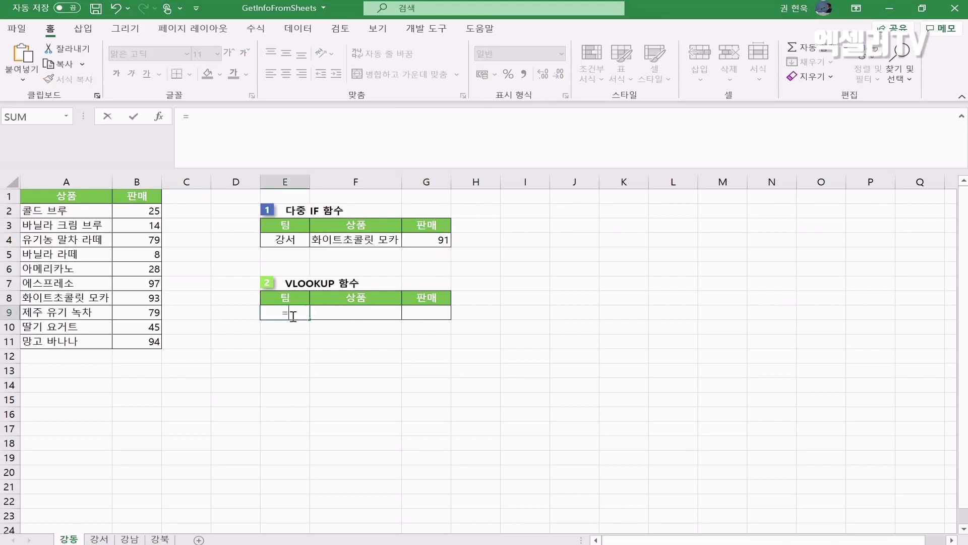
pyautogui.press('Up')
pyautogui.press('Up')
pyautogui.press('Up')
pyautogui.press('Up')
pyautogui.press('Up')
pyautogui.press('Return')
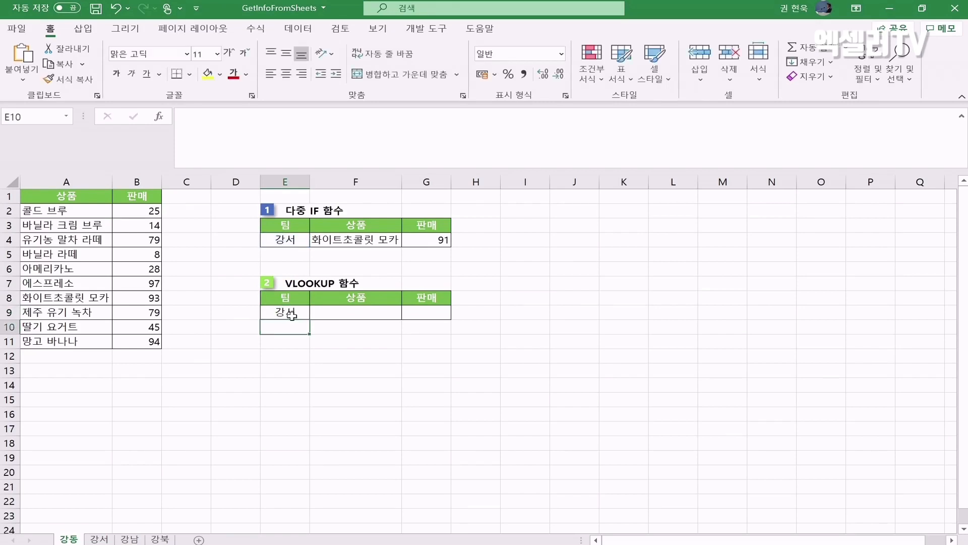
# Step: Link the product cell F9 of the VLOOKUP table to the product with the formula =F4
pyautogui.click(326, 312)
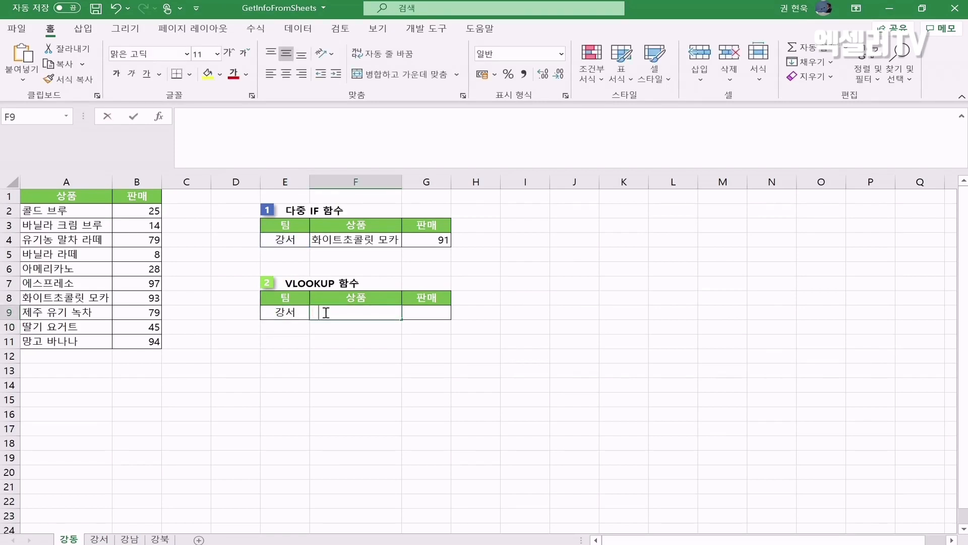
pyautogui.write('=')
pyautogui.click(368, 236)
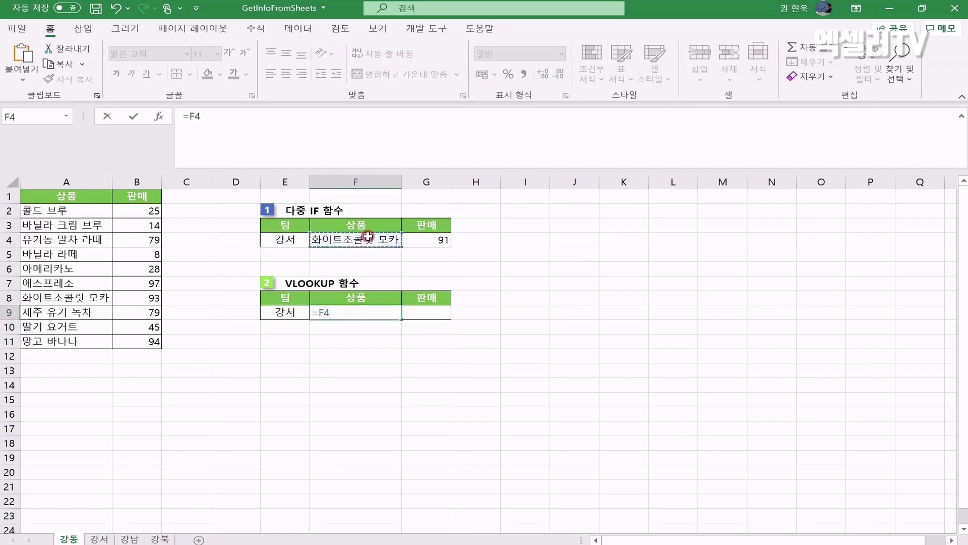
pyautogui.press('Return')
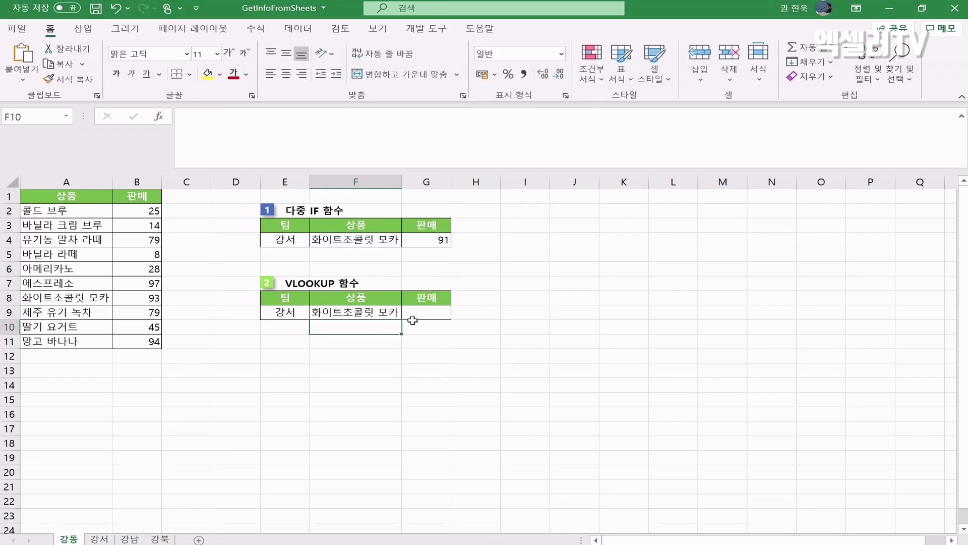
# Step: Enter =sum(강서) in G11 to total the values of the 강서 named range
pyautogui.click(427, 312)
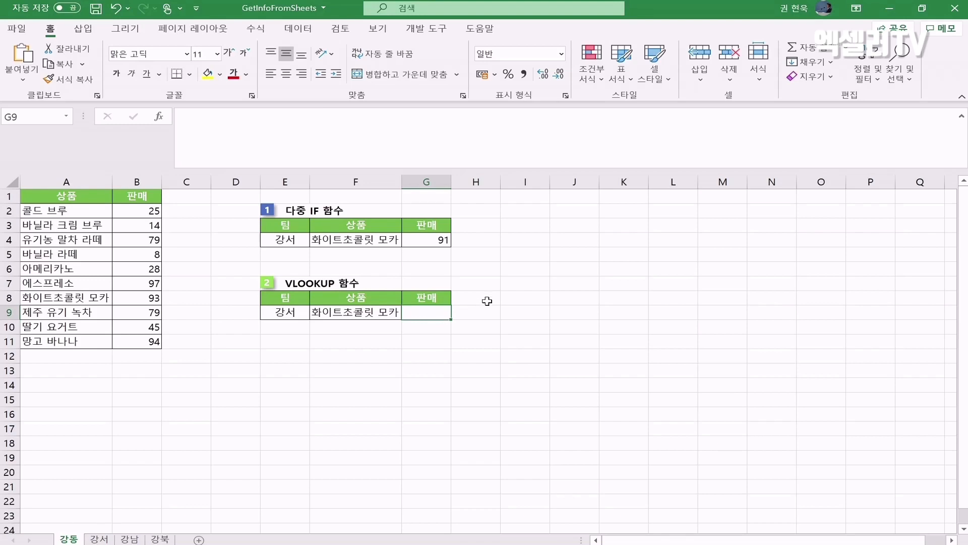
pyautogui.press('Down')
pyautogui.press('Down')
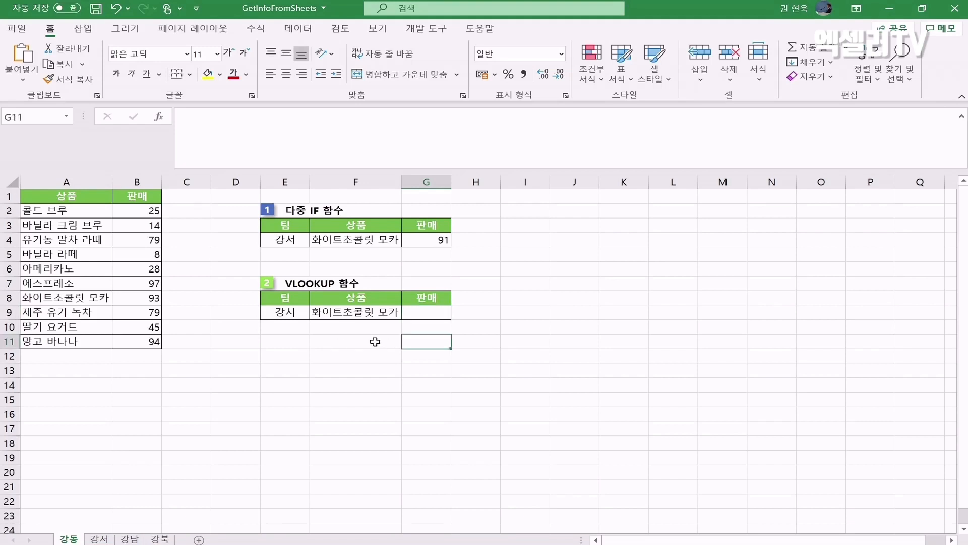
pyautogui.write('=sum')
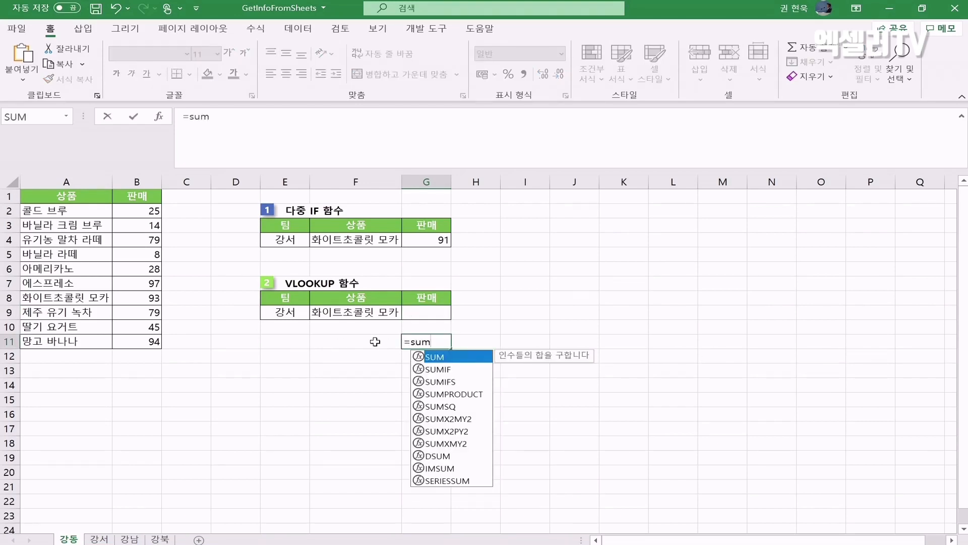
pyautogui.write('(강서)')
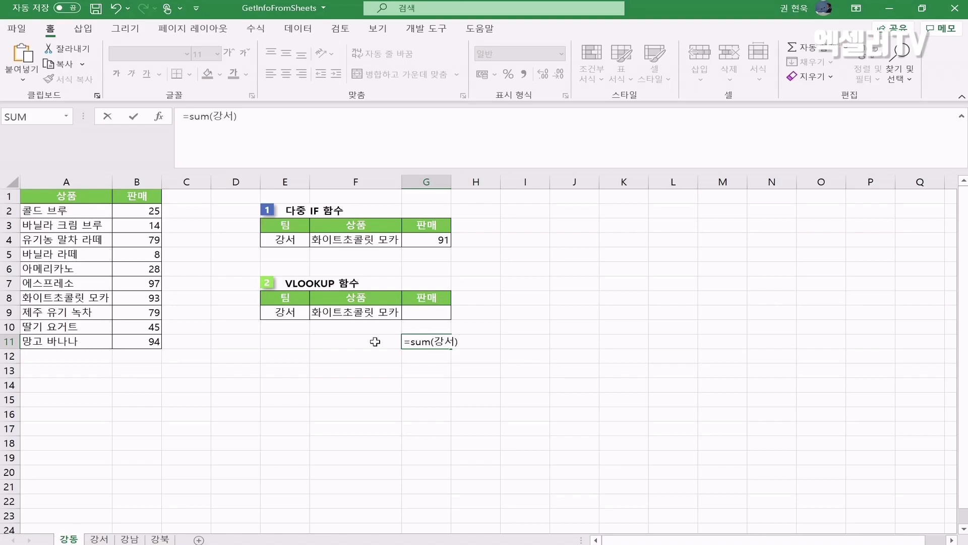
pyautogui.press('Return')
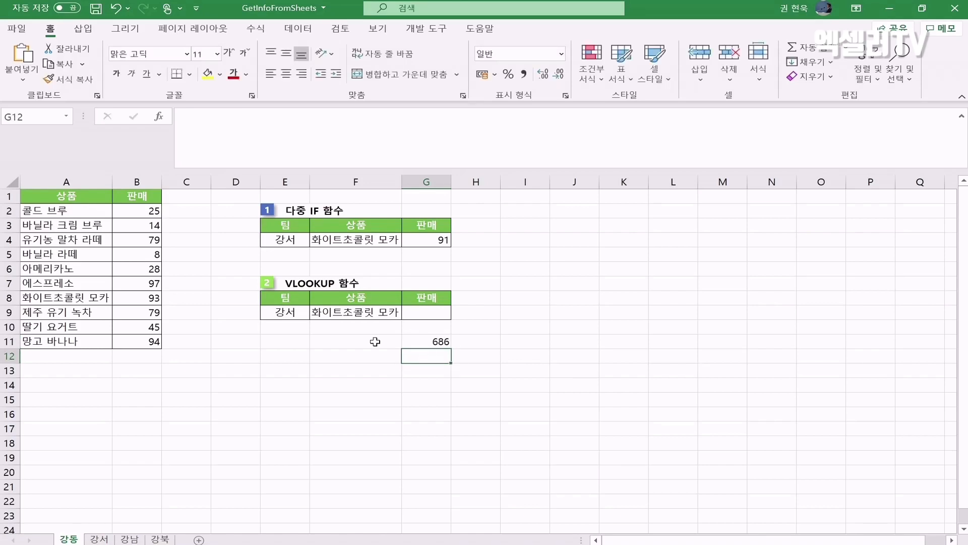
# Step: Compare the G11 formula with the sales range B2:B11 on the 강서 sheet, and return to cell G9 on the 강동 sheet
pyautogui.click(406, 344)
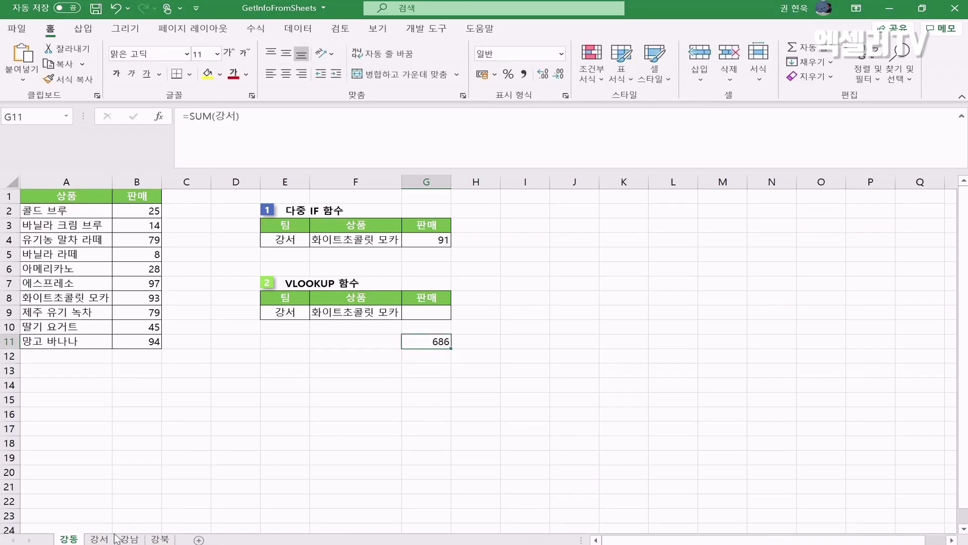
pyautogui.click(97, 538)
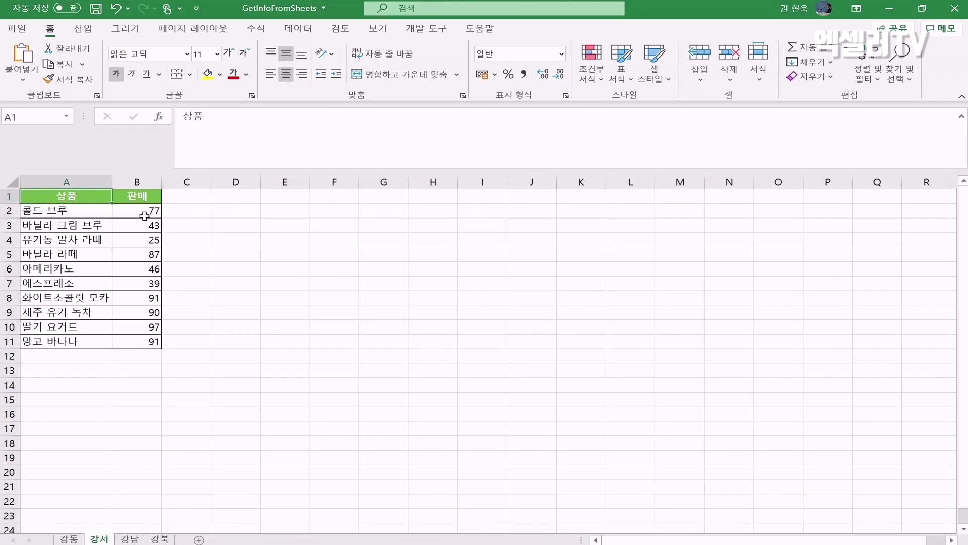
pyautogui.moveTo(143, 214); pyautogui.dragTo(140, 341)
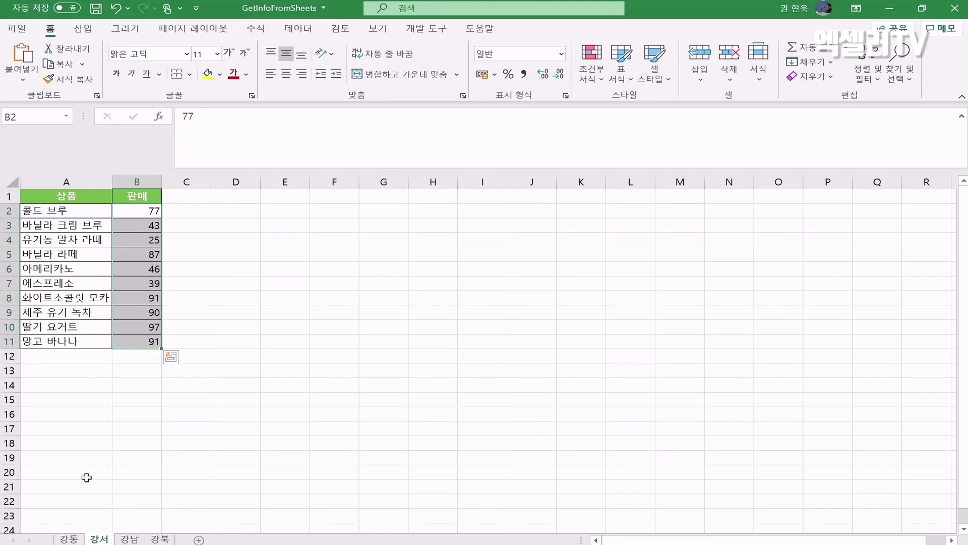
pyautogui.click(69, 538)
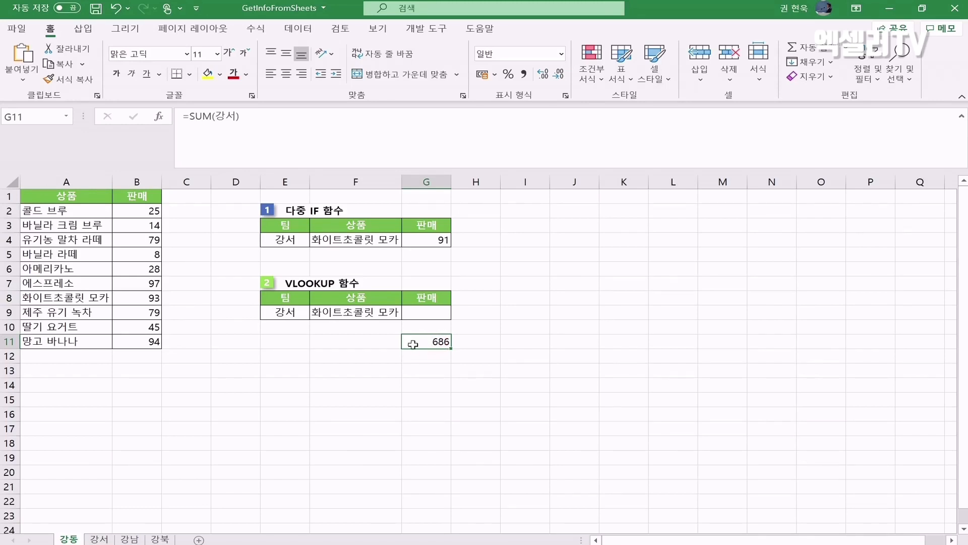
pyautogui.click(423, 314)
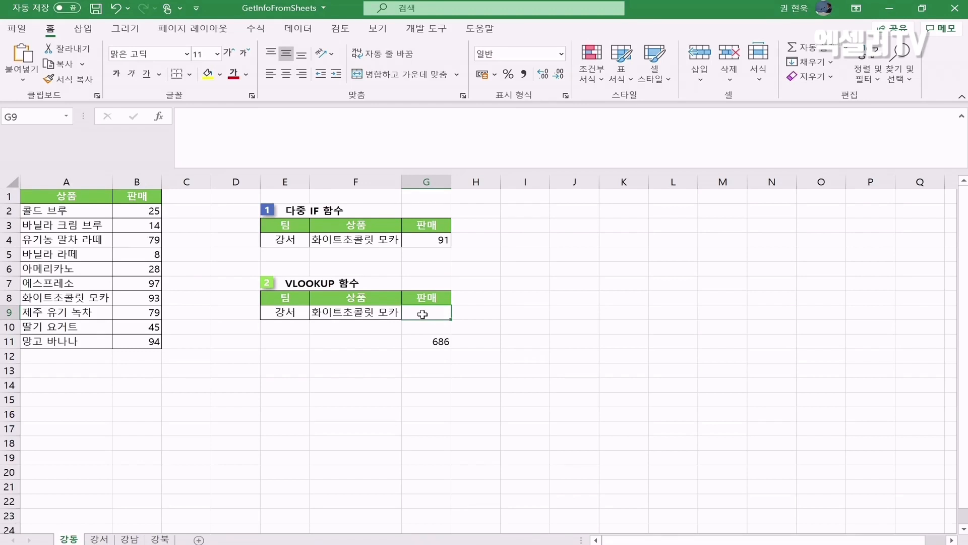
# Step: Enter =vlookup(F9,E9,2,false) in G9 to look up the product's sales using the team cell as the table range
pyautogui.write('=')
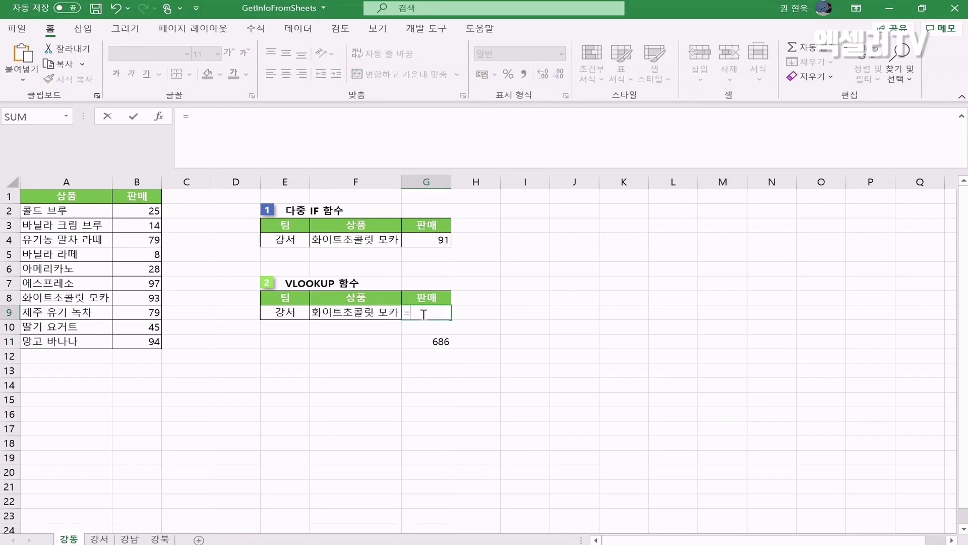
pyautogui.write('vlookup(')
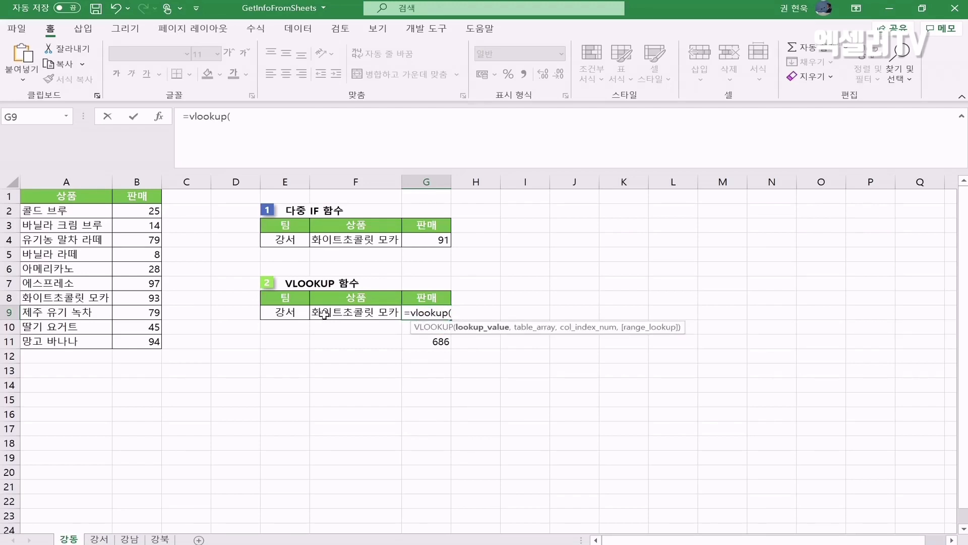
pyautogui.click(325, 313)
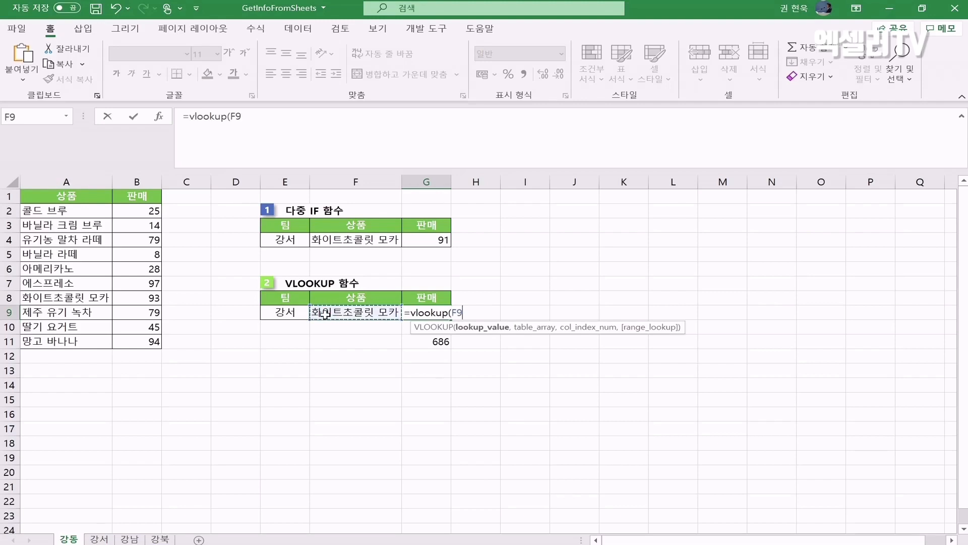
pyautogui.write(',')
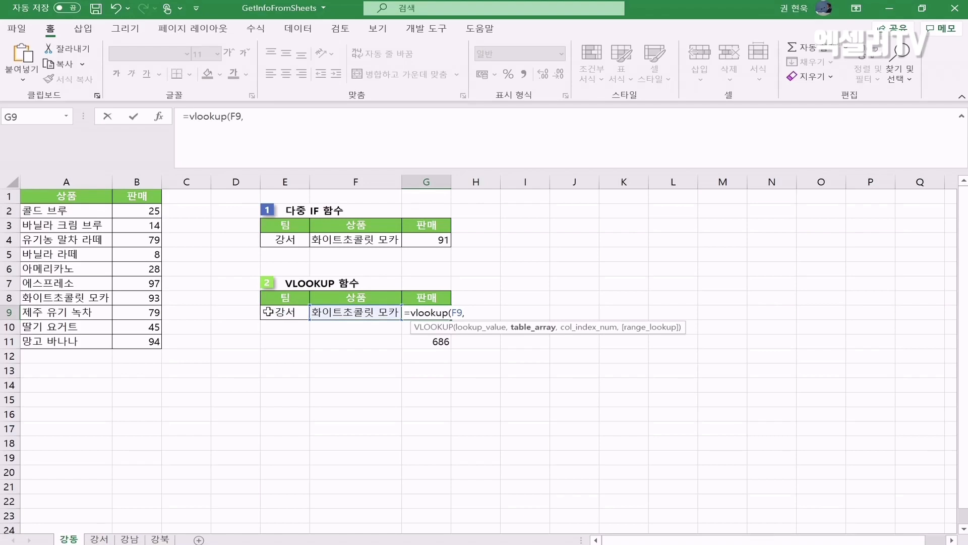
pyautogui.click(268, 311)
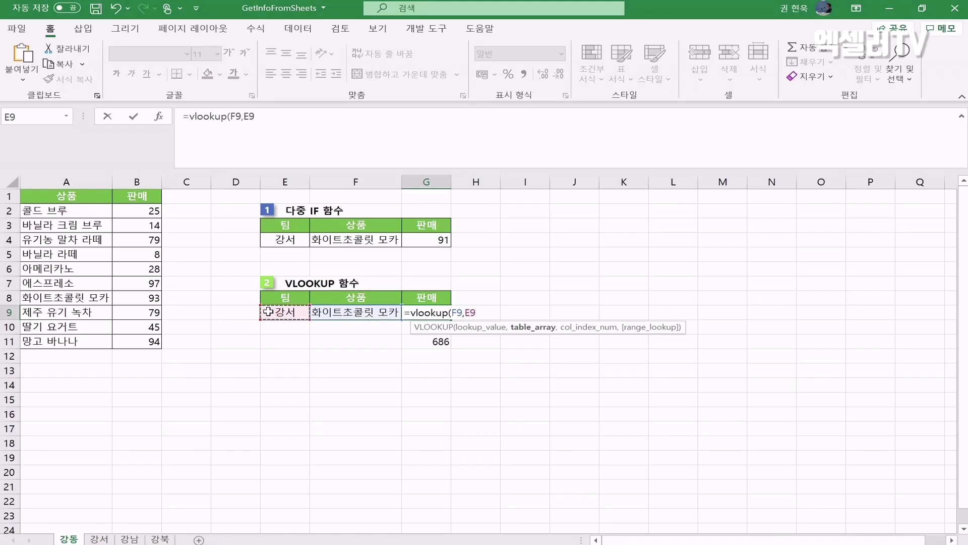
pyautogui.write(',')
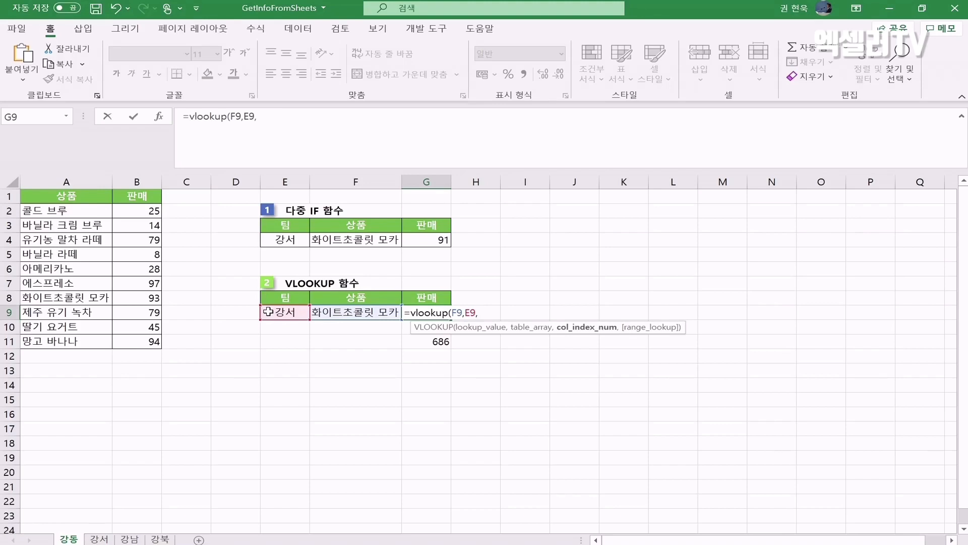
pyautogui.write('2')
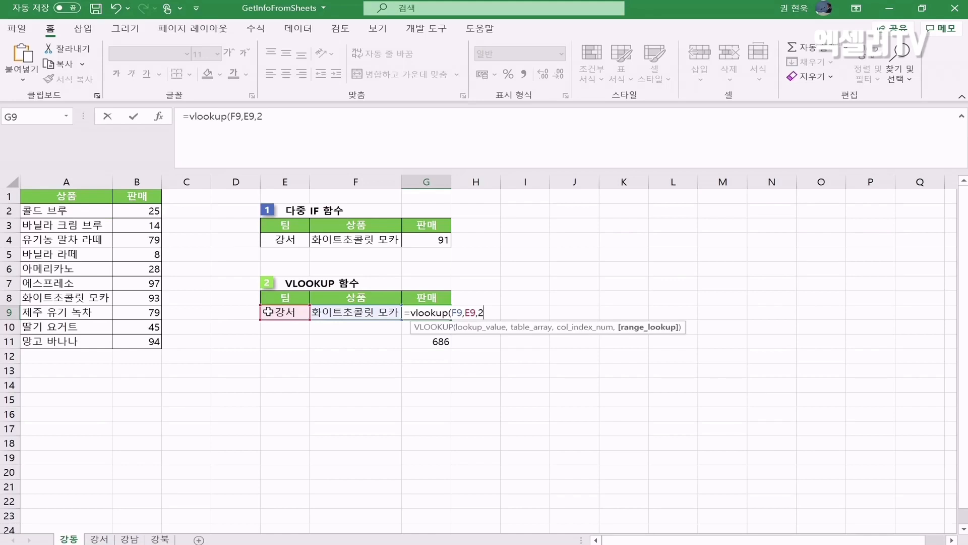
pyautogui.write(',')
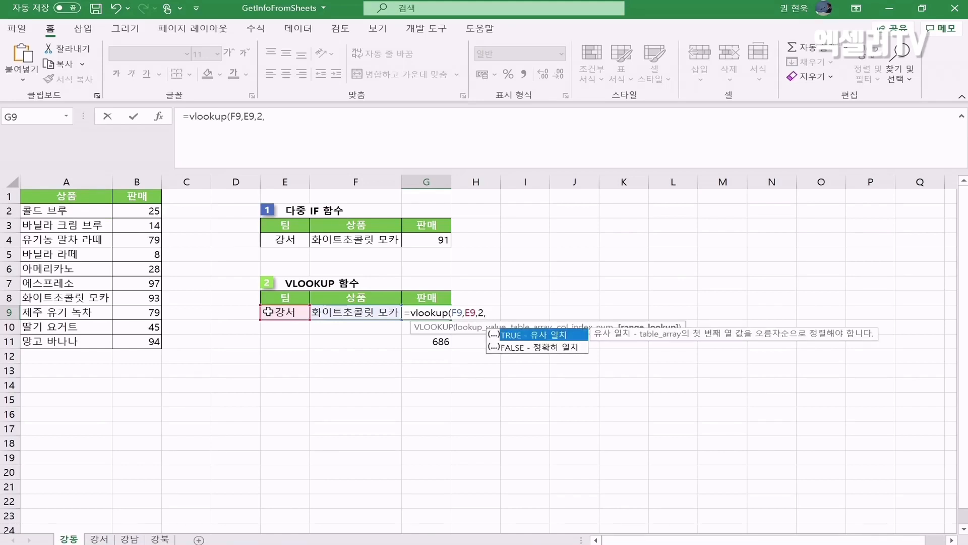
pyautogui.write('f')
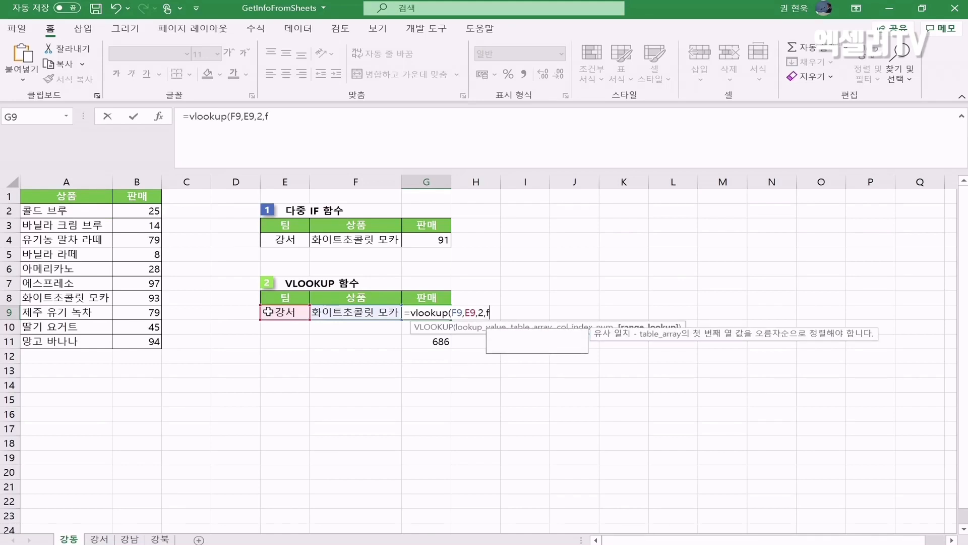
pyautogui.write('alse)')
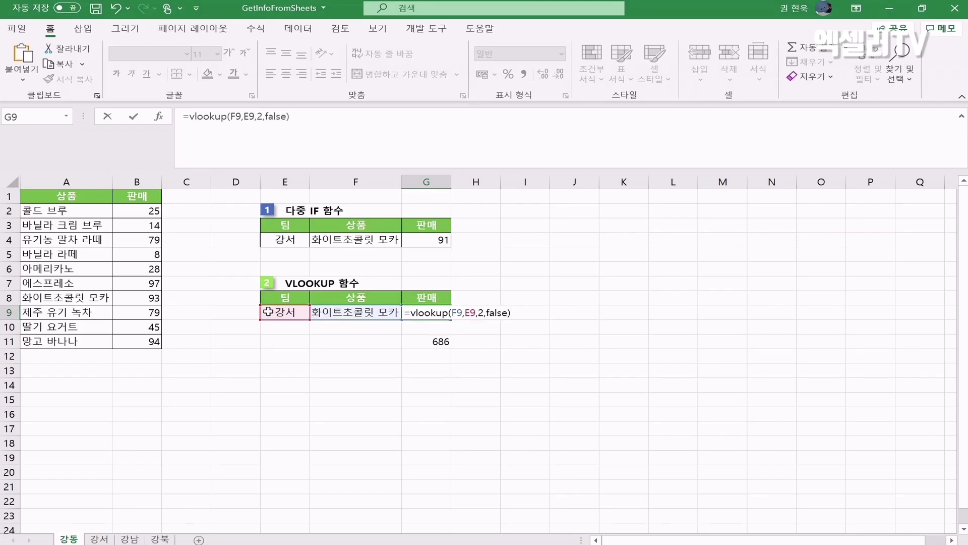
pyautogui.press('Return')
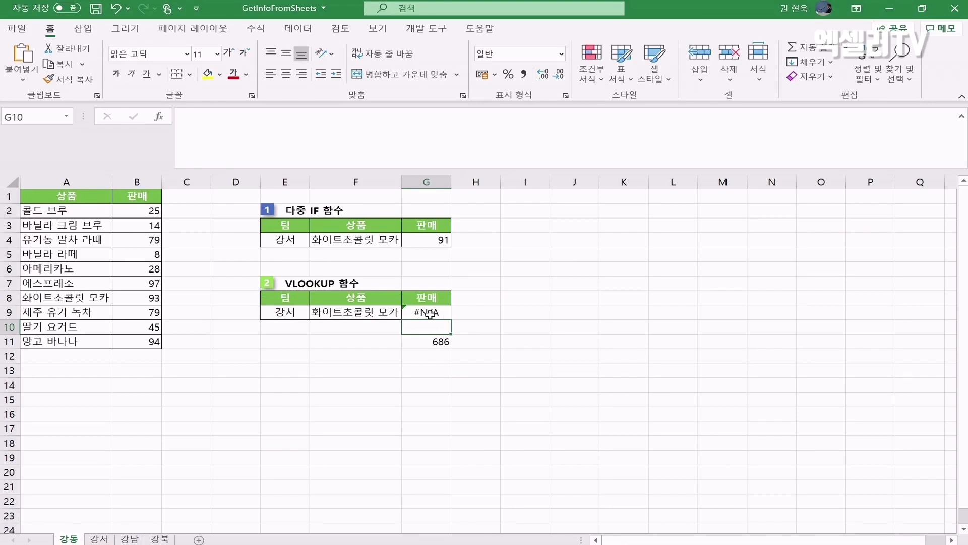
# Step: Compare the VLOOKUP formula in G9 with the SUM formula in G11
pyautogui.click(428, 314)
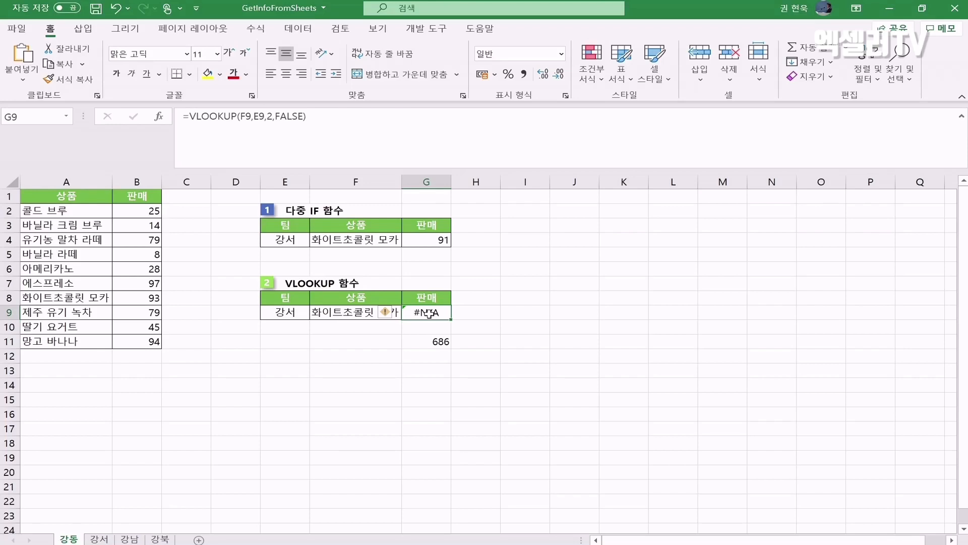
pyautogui.click(434, 342)
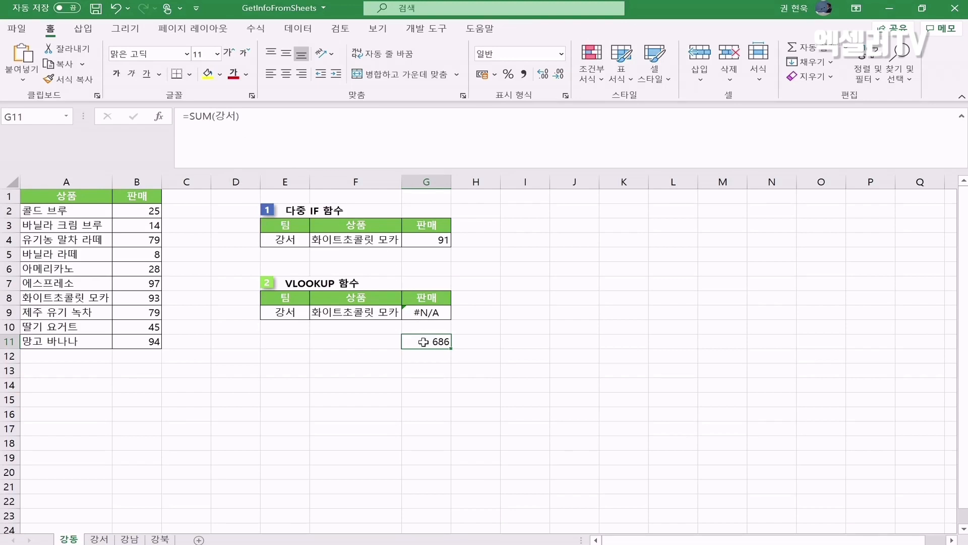
pyautogui.click(432, 313)
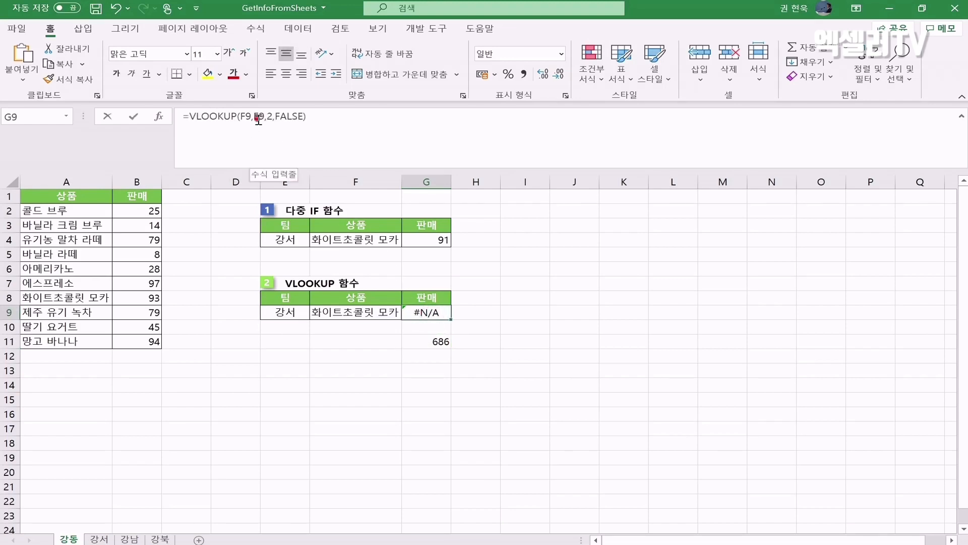
# Step: Try the quoted text "강서" in place of E9 as the table argument of the G9 formula, and undo that change
pyautogui.click(259, 116)
pyautogui.press('Left')
pyautogui.hotkey('shift', 'Right')
pyautogui.hotkey('shift', 'Right')
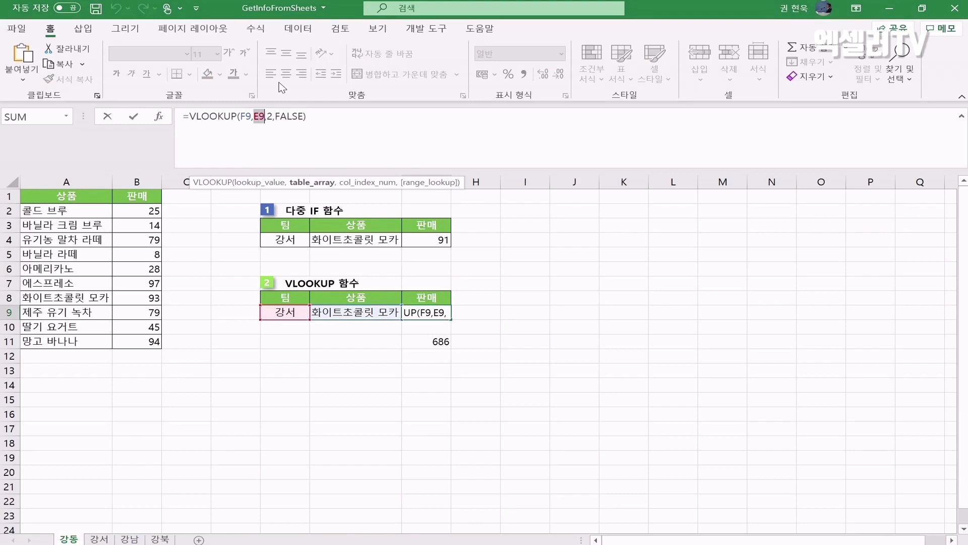
pyautogui.write('"강서')
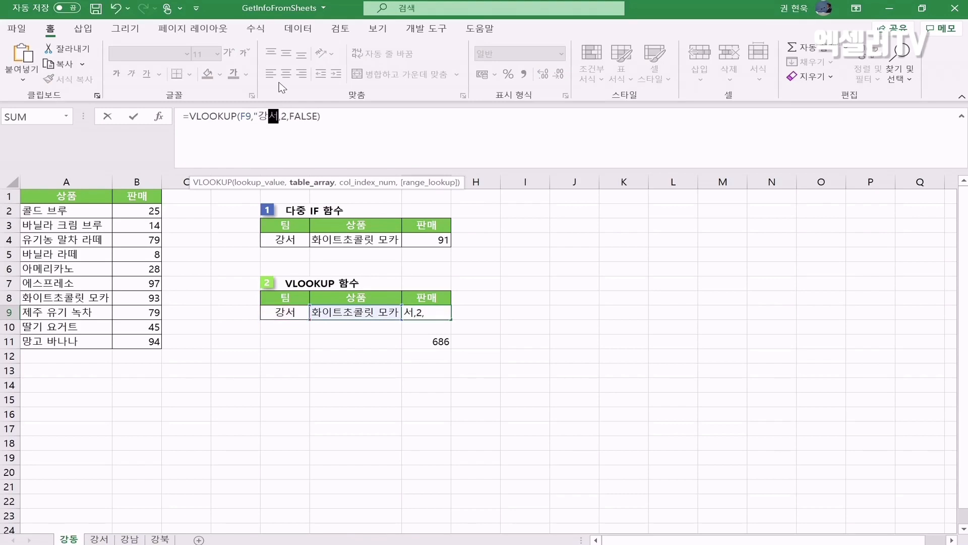
pyautogui.write('"')
pyautogui.press('Return')
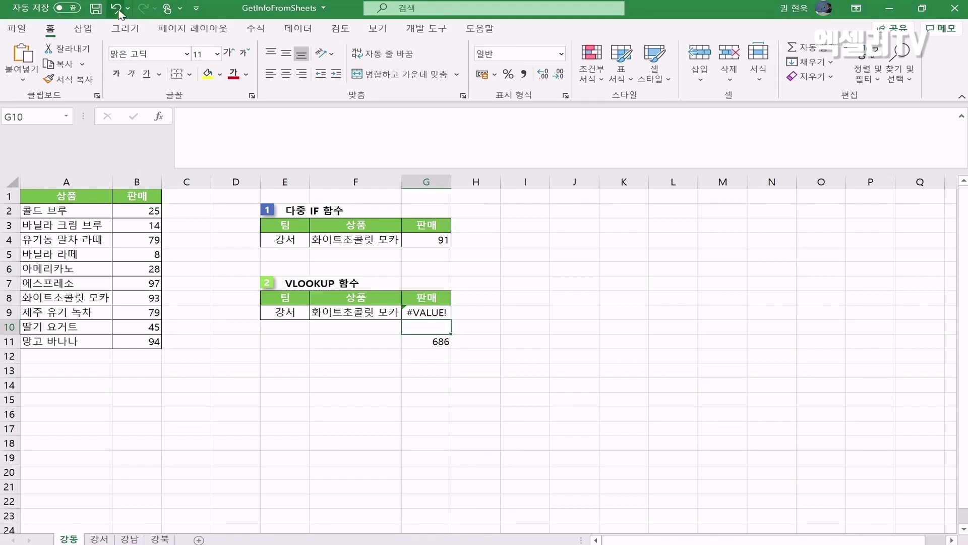
pyautogui.click(115, 8)
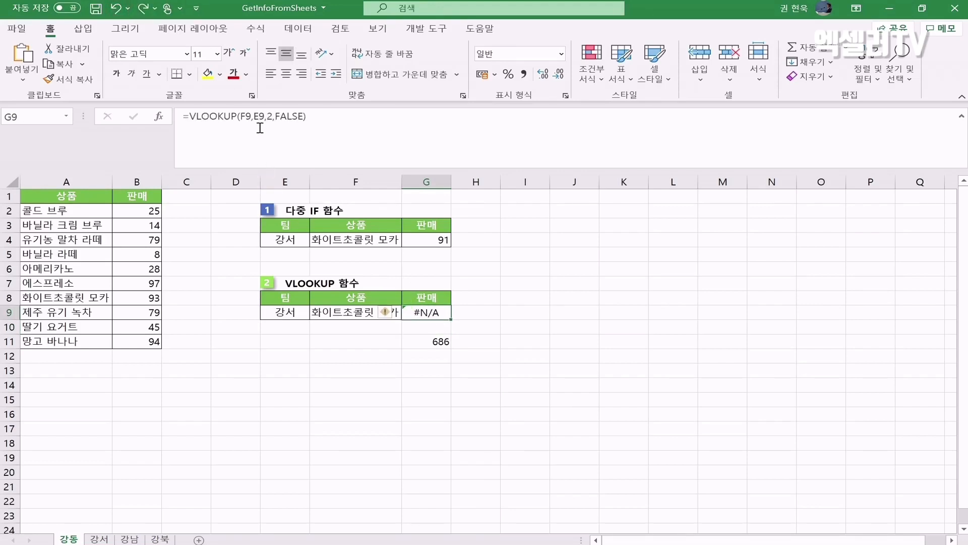
# Step: Evaluate only the E9 table argument inside the G9 formula, and leave the formula without keeping the evaluated value
pyautogui.click(256, 118)
pyautogui.moveTo(253, 117); pyautogui.dragTo(266, 117)
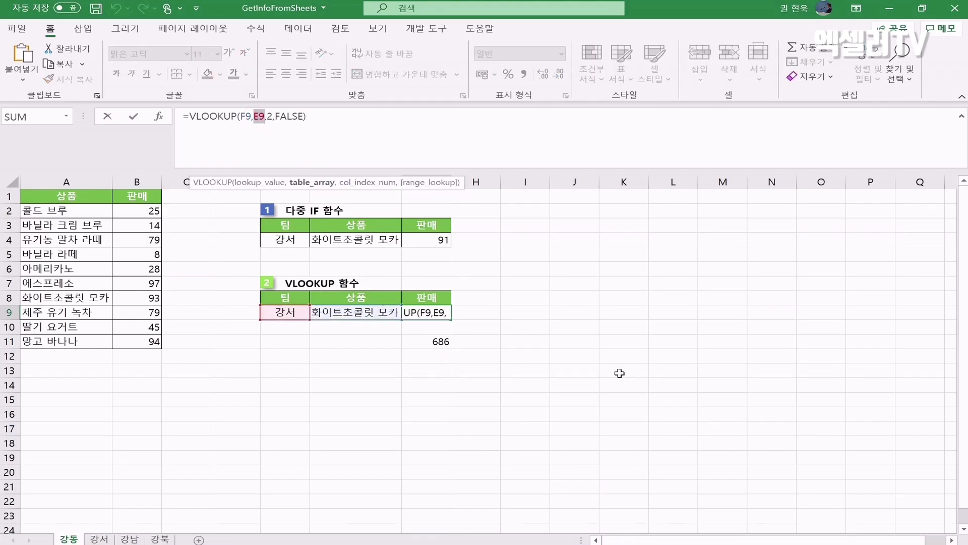
pyautogui.write('"강서"')
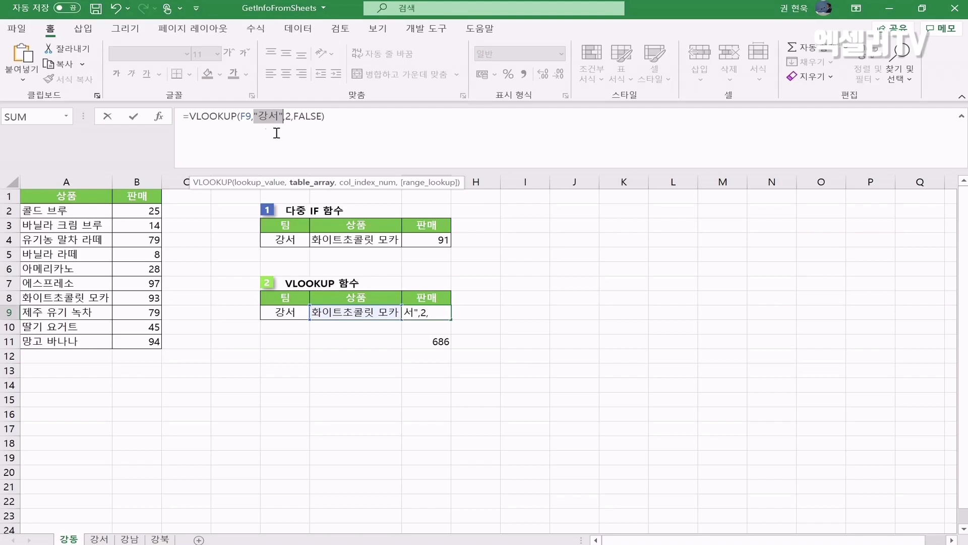
pyautogui.press('Escape')
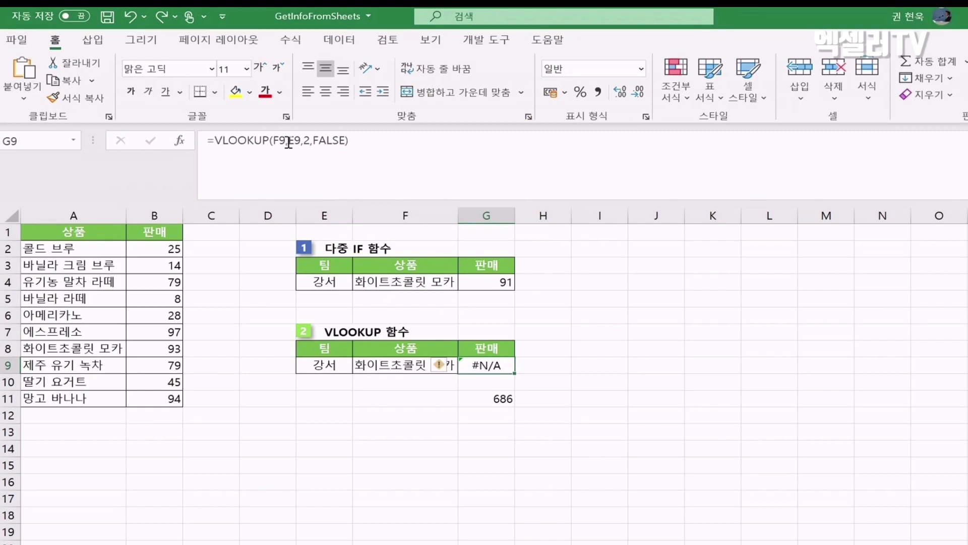
# Step: Wrap the E9 table argument of the G9 VLOOKUP formula in the INDIRECT function, as indirect(E9)
pyautogui.click(252, 117)
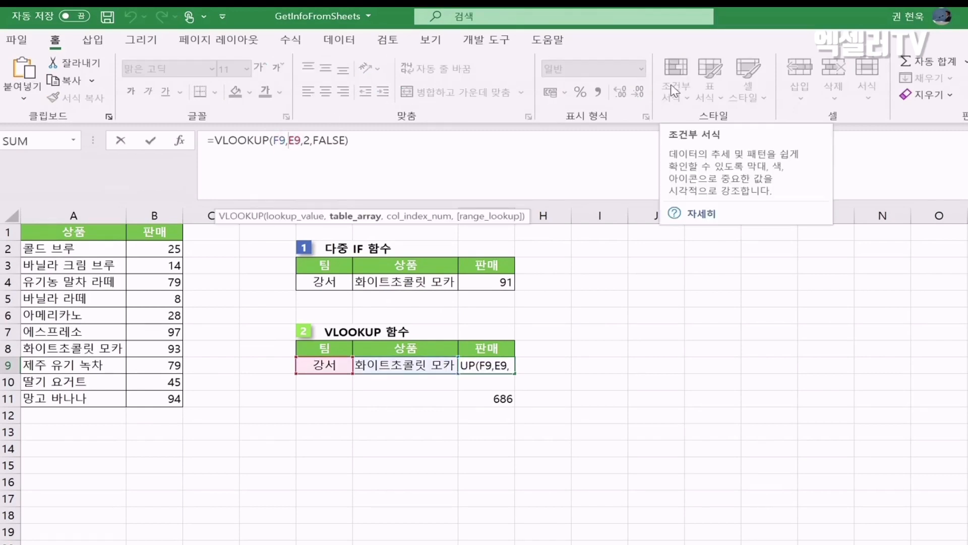
pyautogui.write('indirect')
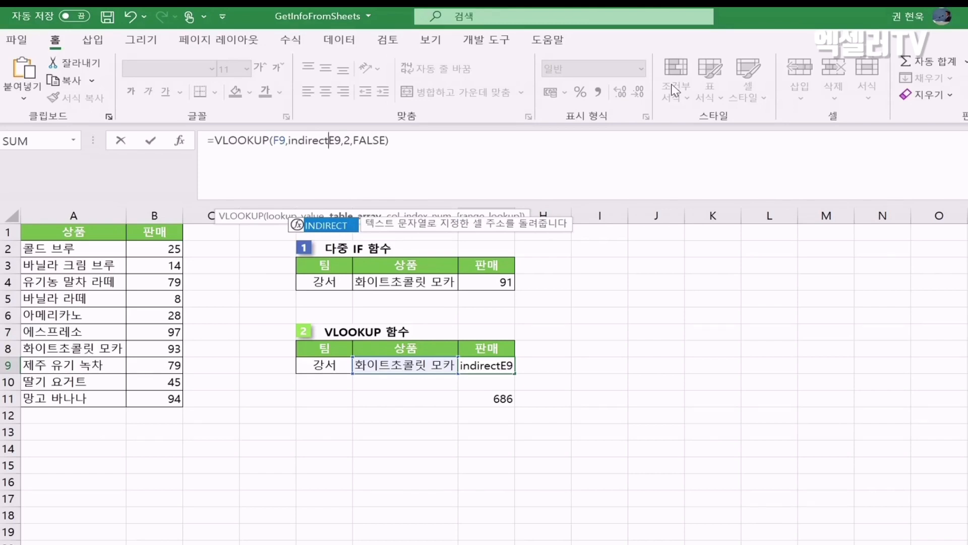
pyautogui.write('(')
pyautogui.press('Right')
pyautogui.press('Right')
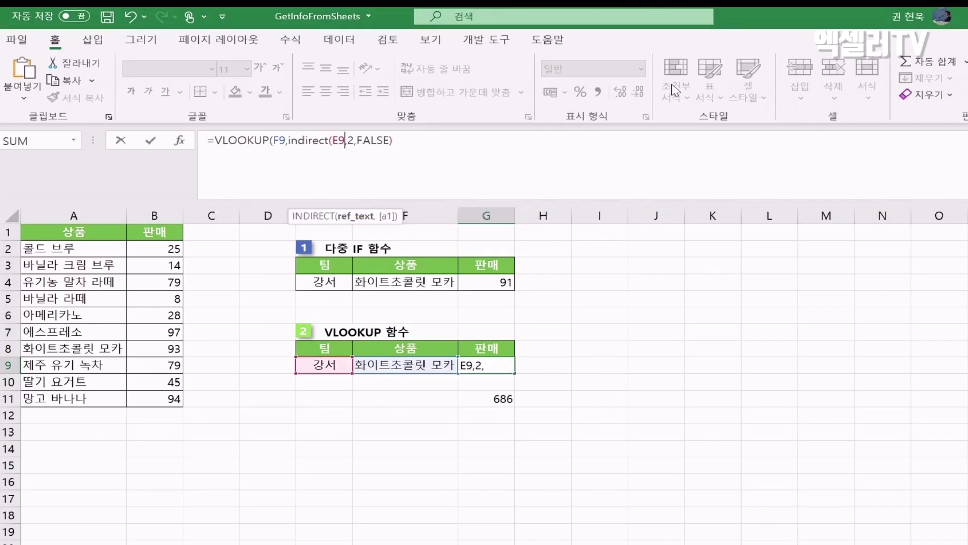
pyautogui.write(')')
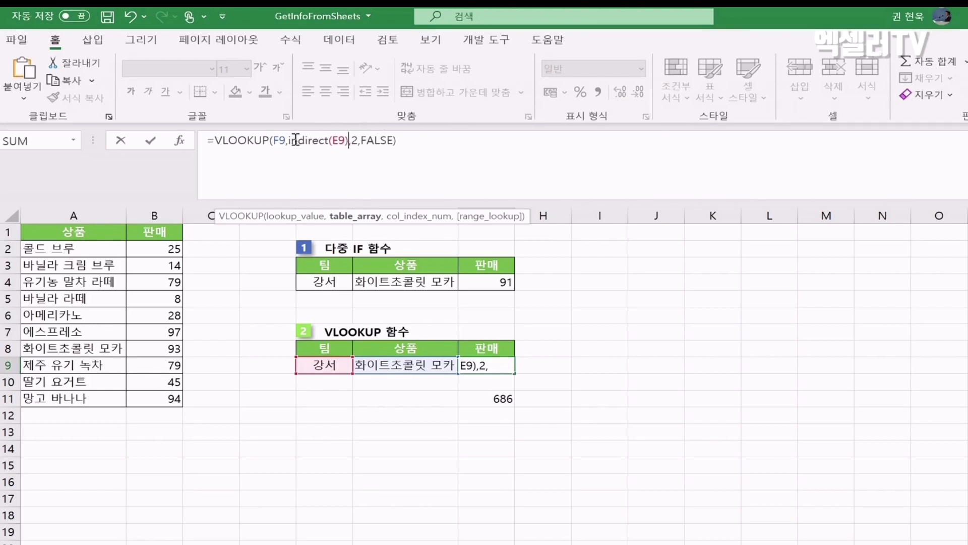
# Step: Evaluate the indirect(E9) argument within the G9 formula, restore the function text, and accept the formula
pyautogui.moveTo(288, 140); pyautogui.dragTo(348, 146)
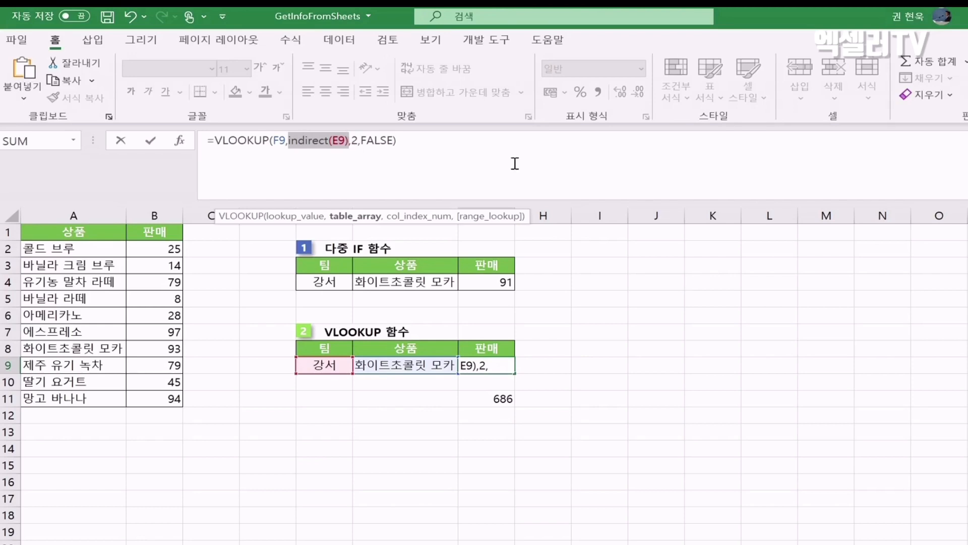
pyautogui.press('F9')
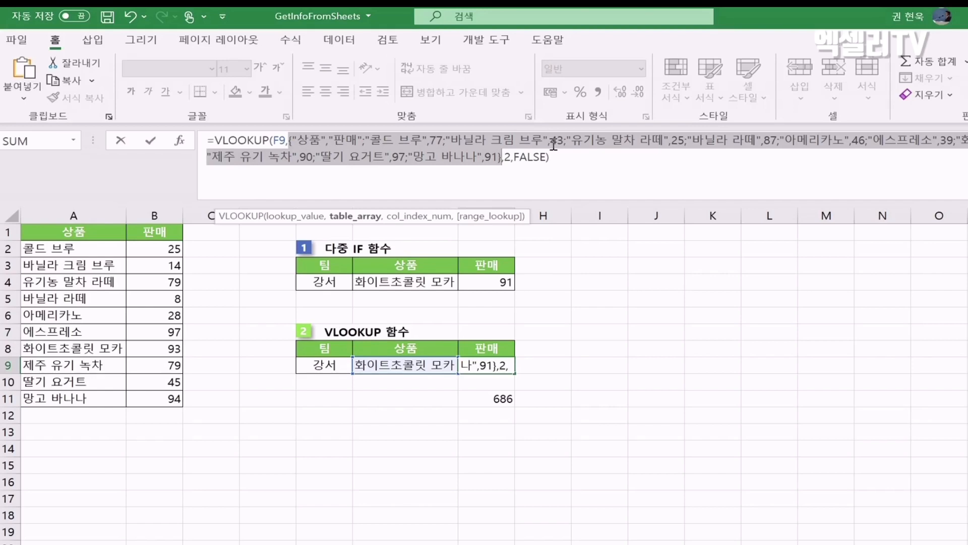
pyautogui.hotkey('ctrl', 'z')
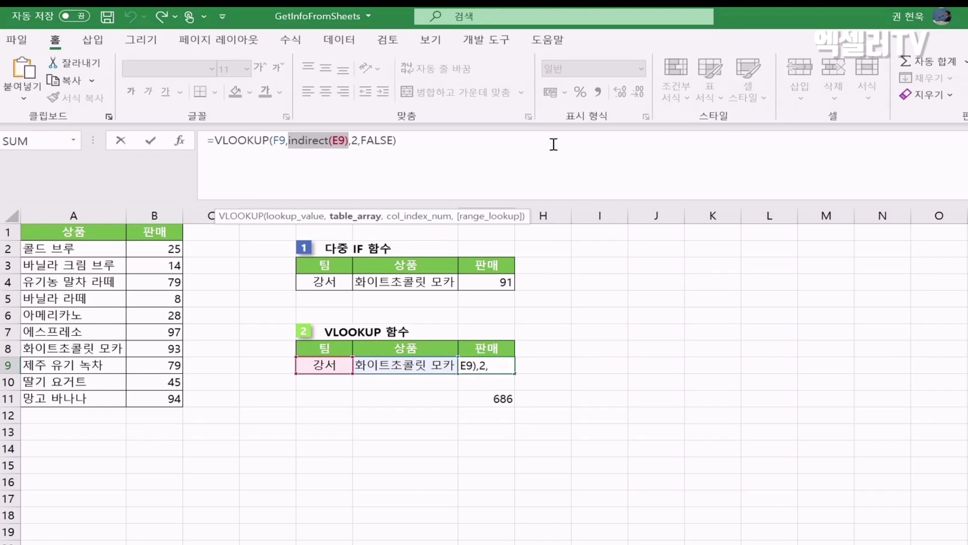
pyautogui.press('Return')
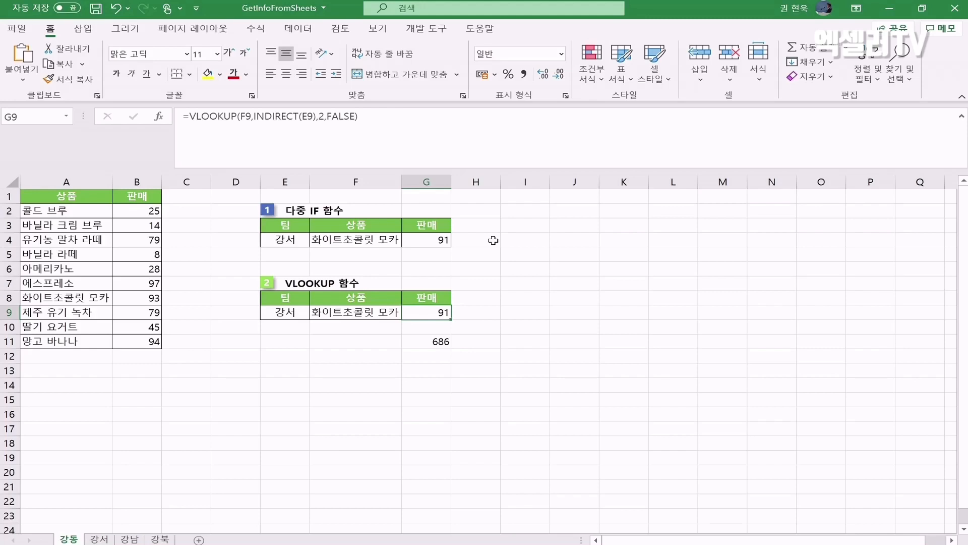
# Step: Enter a FORMULATEXT formula in H4 that displays the nested IF formula of G4 as text
pyautogui.click(493, 241)
pyautogui.write('=f')
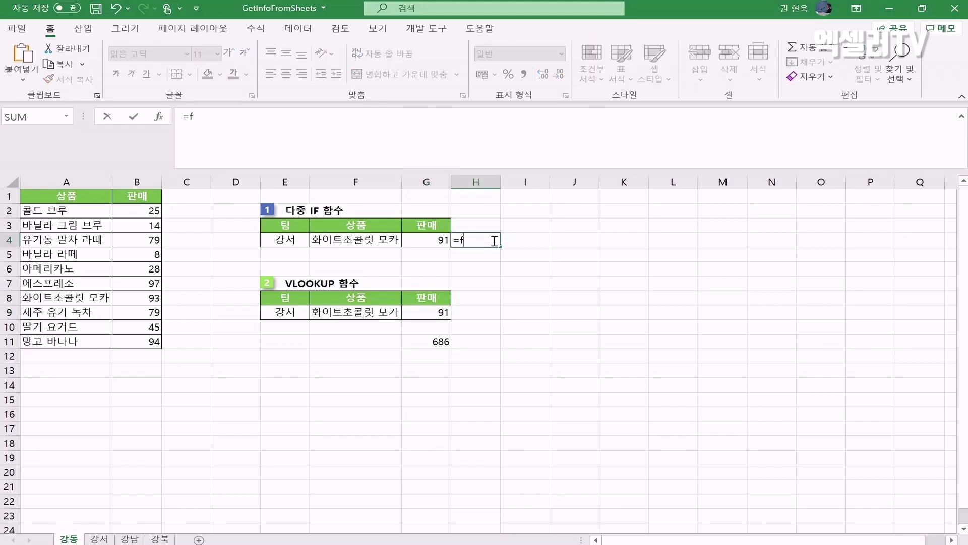
pyautogui.write('ormula')
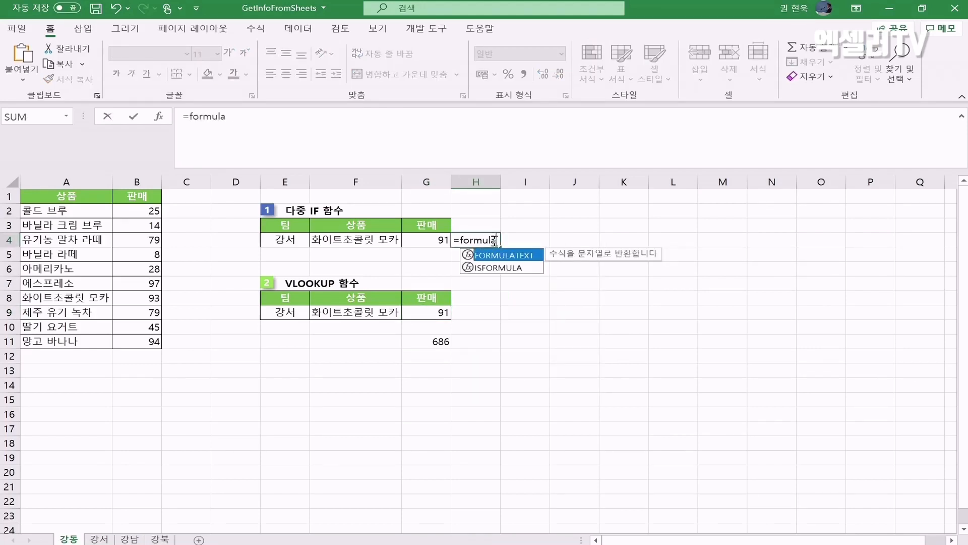
pyautogui.press('Tab')
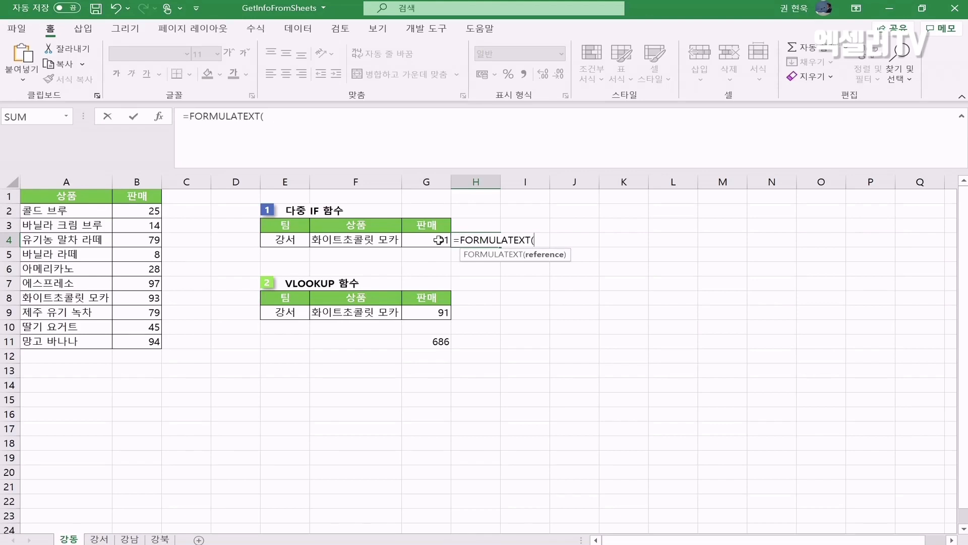
pyautogui.click(438, 240)
pyautogui.press('Return')
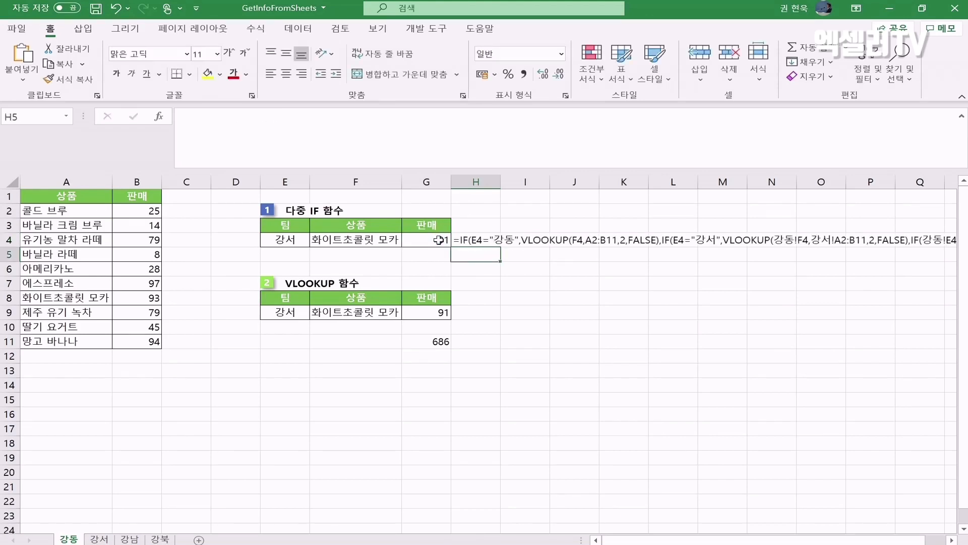
# Step: Enter a FORMULATEXT formula in H9 that displays the VLOOKUP and INDIRECT formula of G9 as text
pyautogui.click(481, 314)
pyautogui.write('=f')
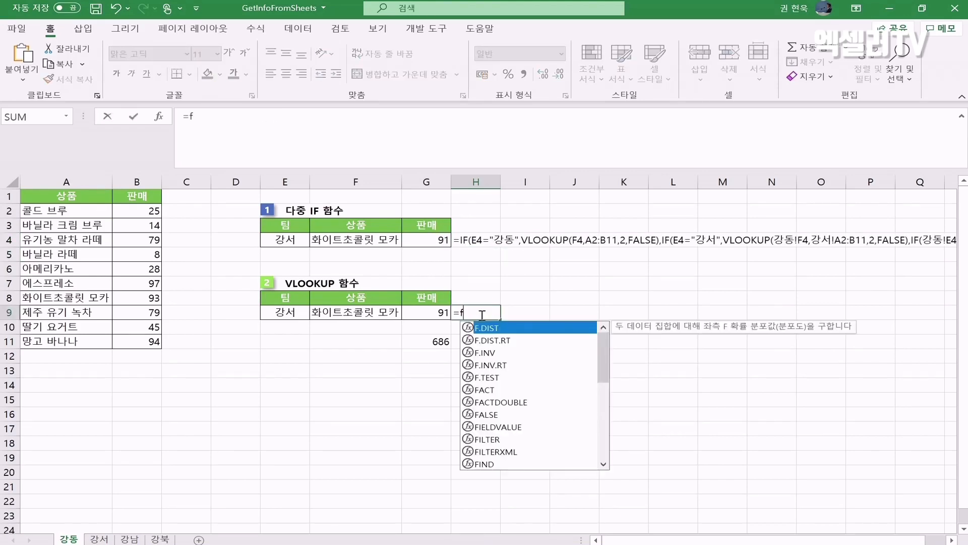
pyautogui.write('ormu')
pyautogui.press('Tab')
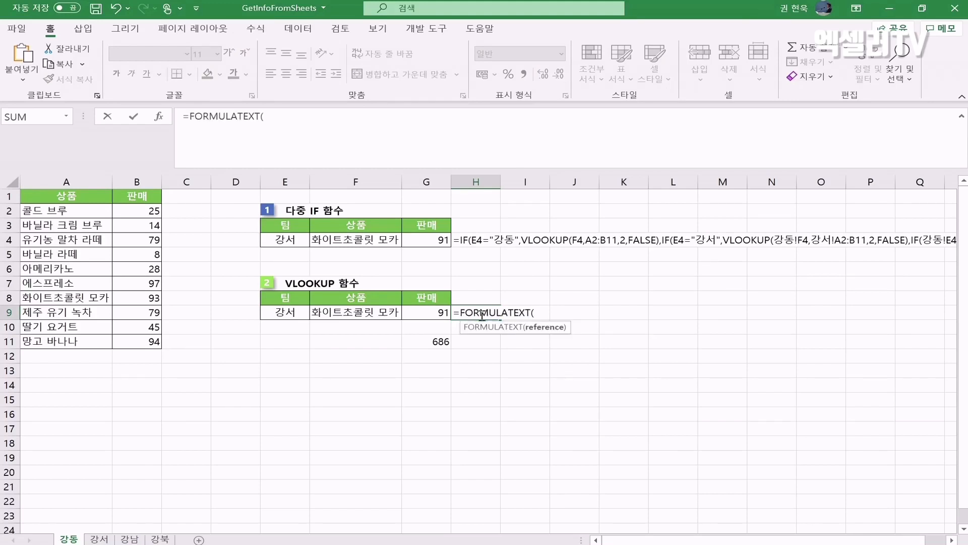
pyautogui.press('Left')
pyautogui.press('Return')
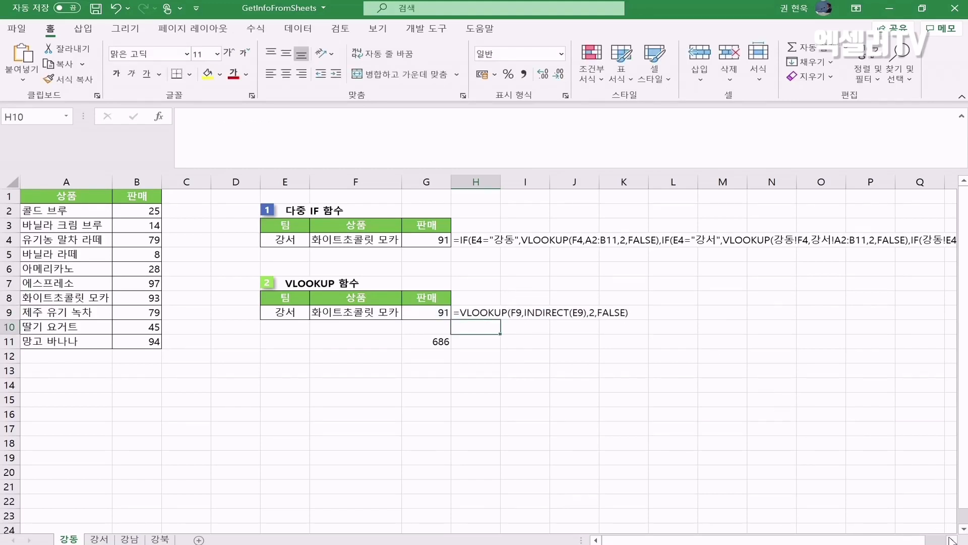
# Step: Compare the nested IF formula in G4 with the VLOOKUP and INDIRECT formula in G9, including their text versions in column H
pyautogui.hscroll(4, 950, 539)
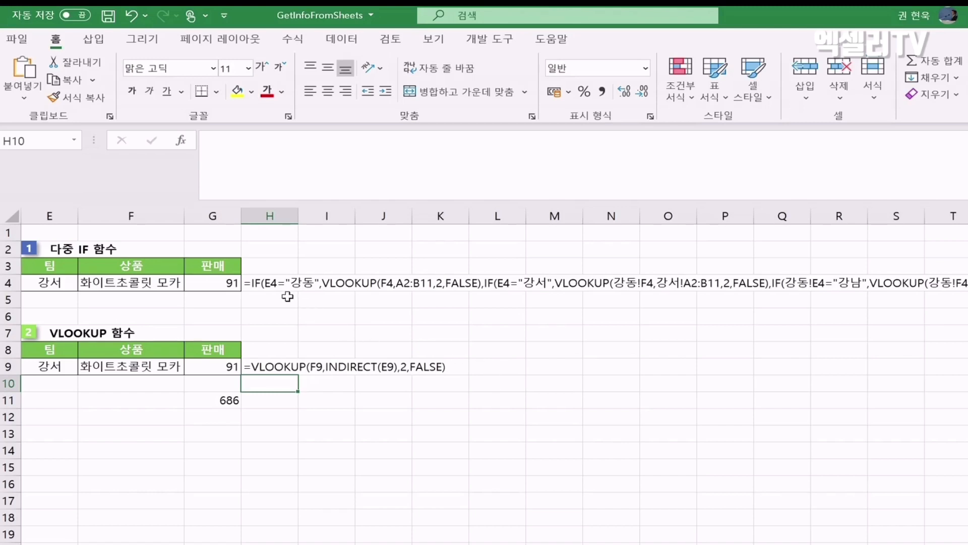
pyautogui.click(272, 283)
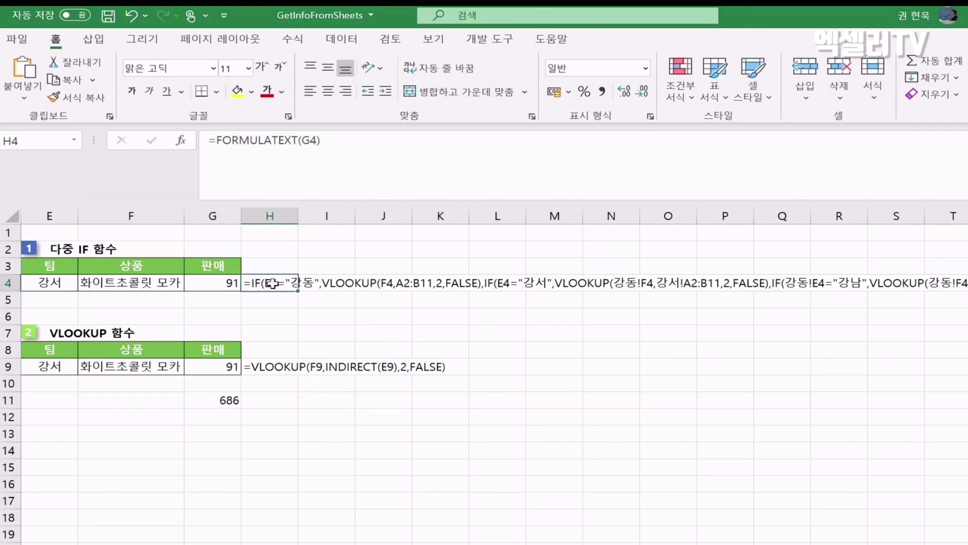
pyautogui.click(231, 284)
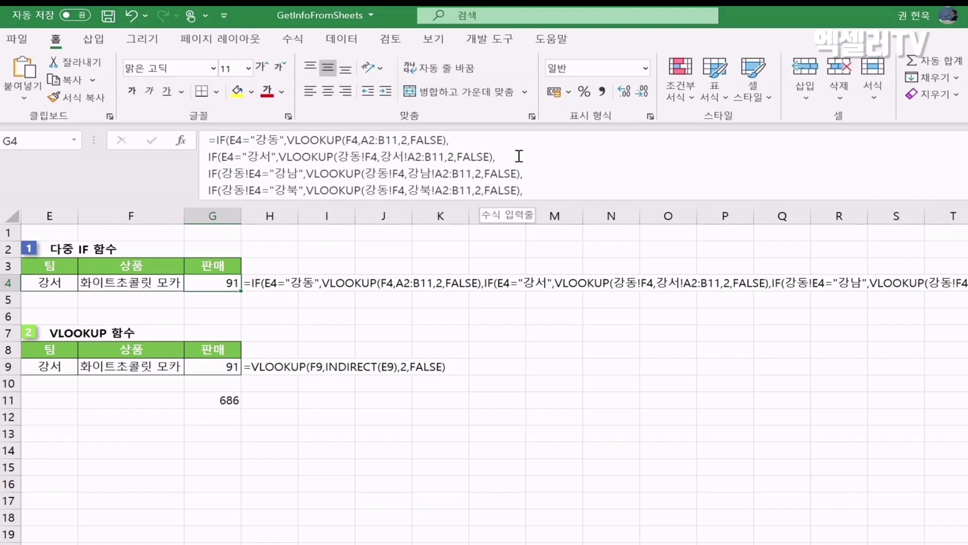
pyautogui.scroll(-1, 518, 156)
pyautogui.scroll(1, 518, 156)
pyautogui.click(290, 367)
pyautogui.click(197, 368)
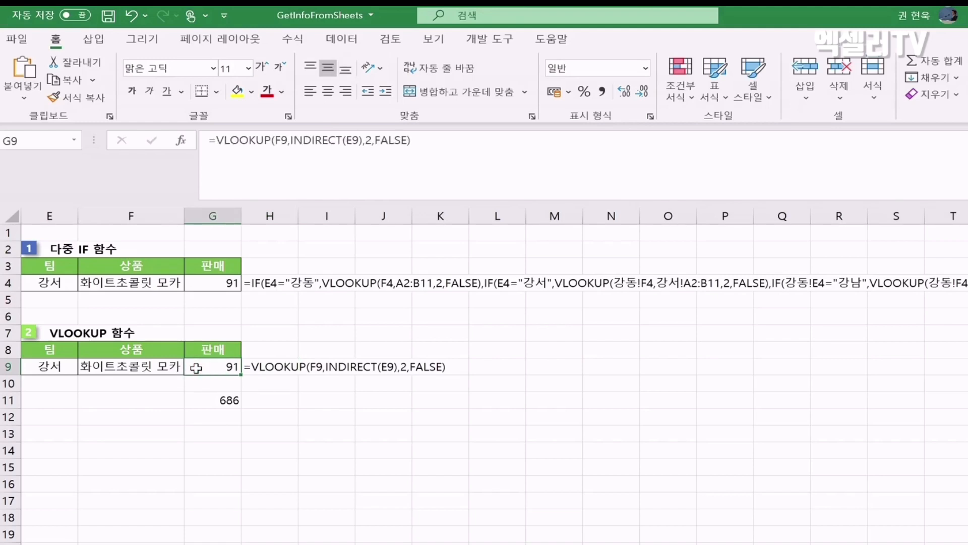
pyautogui.click(234, 282)
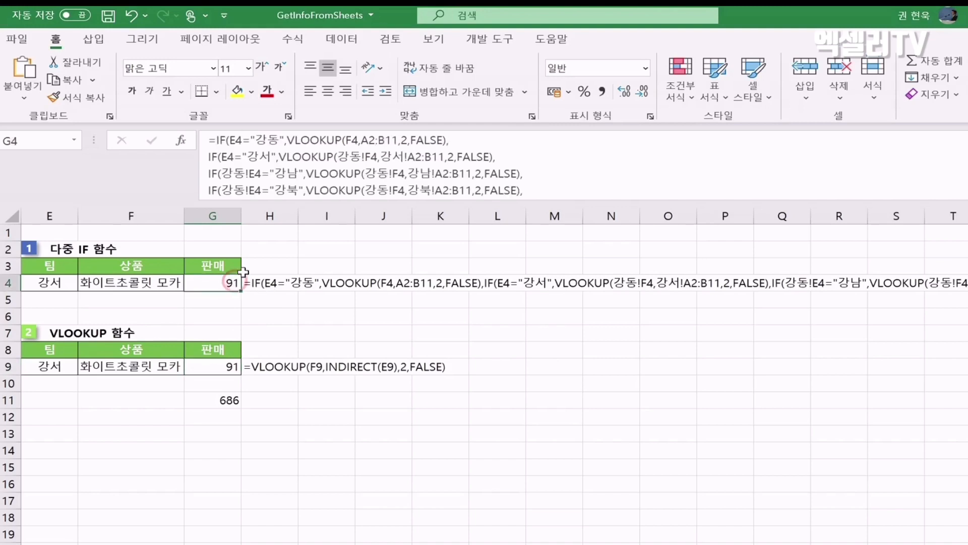
pyautogui.click(206, 367)
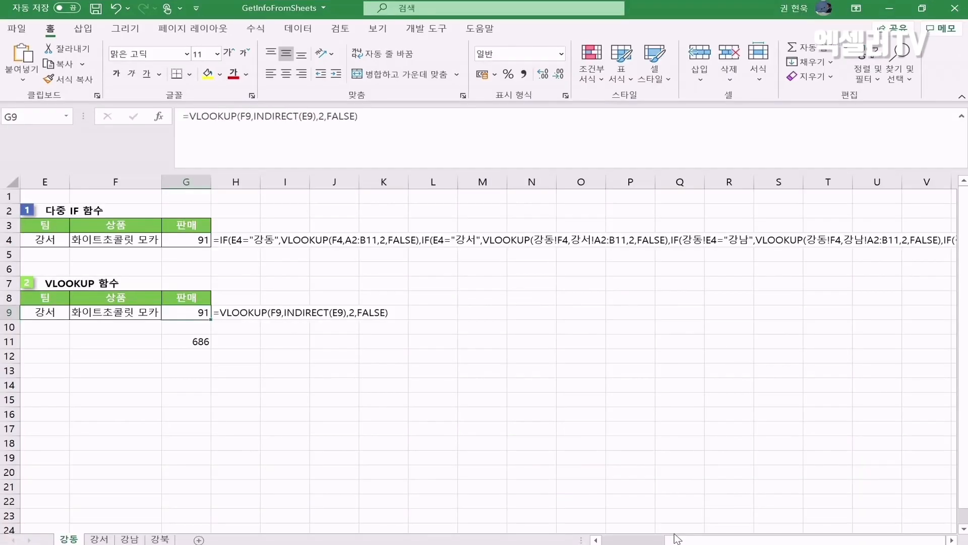
pyautogui.moveTo(676, 539); pyautogui.dragTo(580, 540)
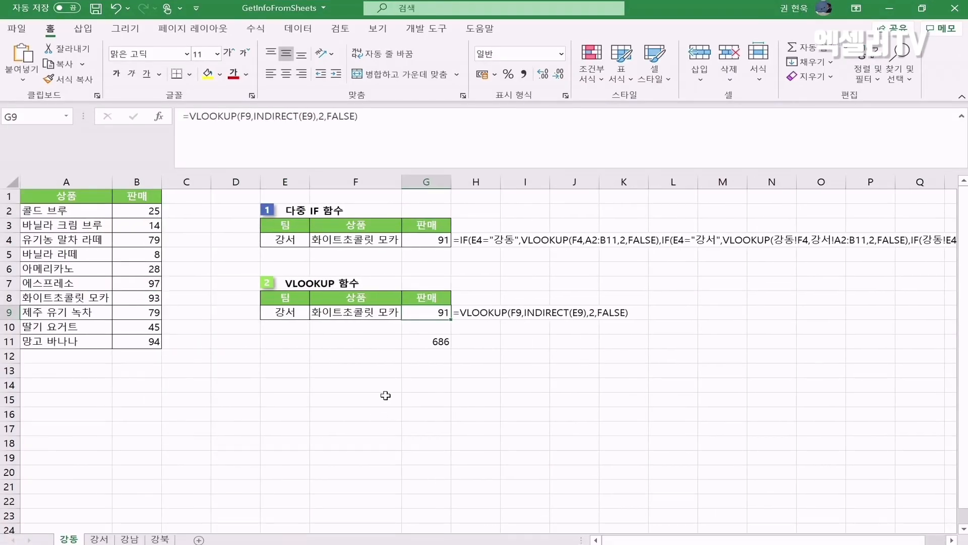